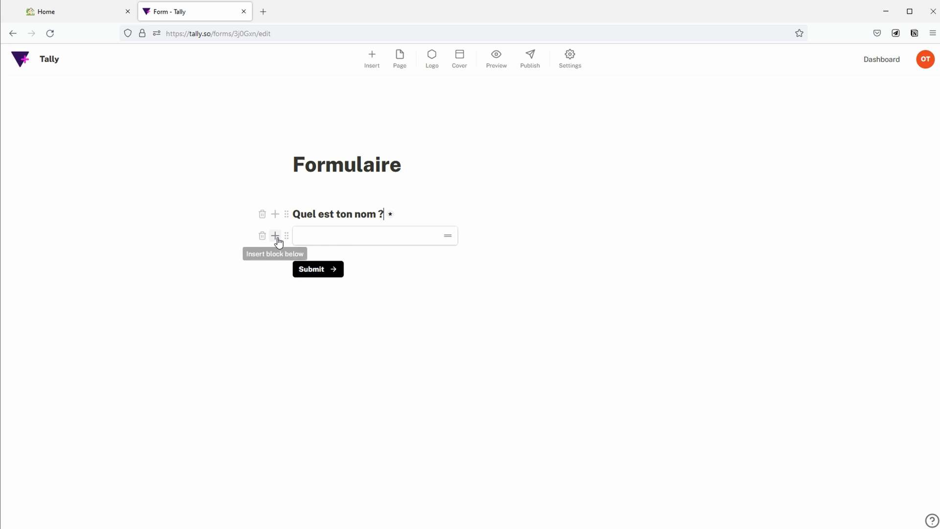
Step: Insert an untitled multiple-choice question block below 'Quel est ton nom ?'
click(275, 236)
click(335, 196)
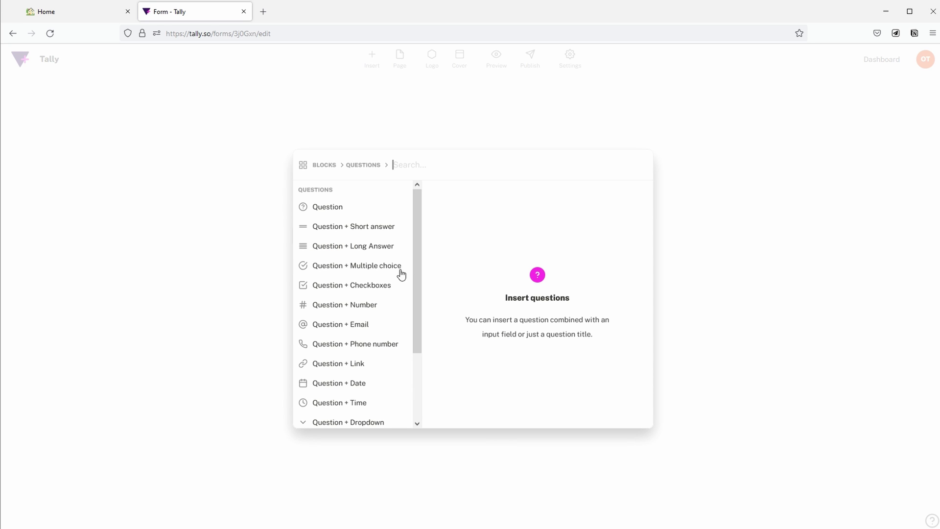
mouse_move(369, 274)
click(598, 199)
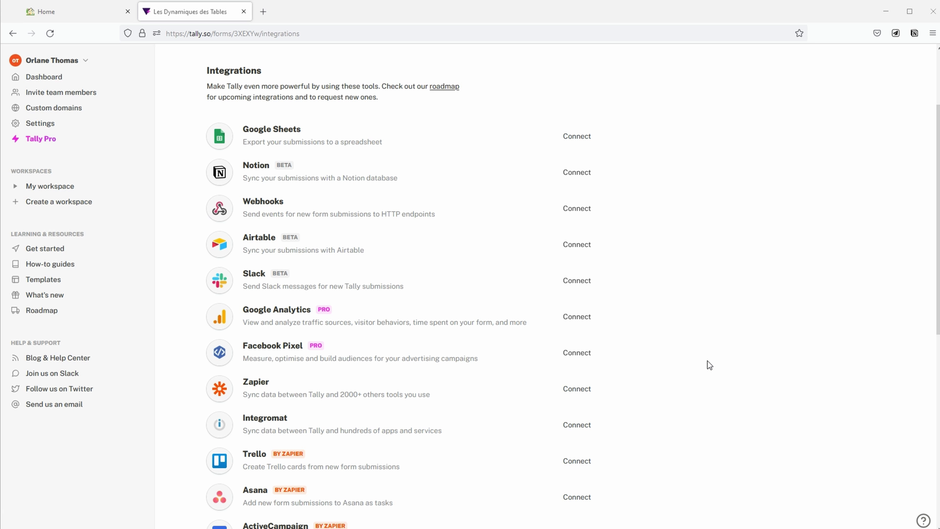
Step: Scroll down the Integrations list to reach the live form link
scroll(709, 365, down, 5)
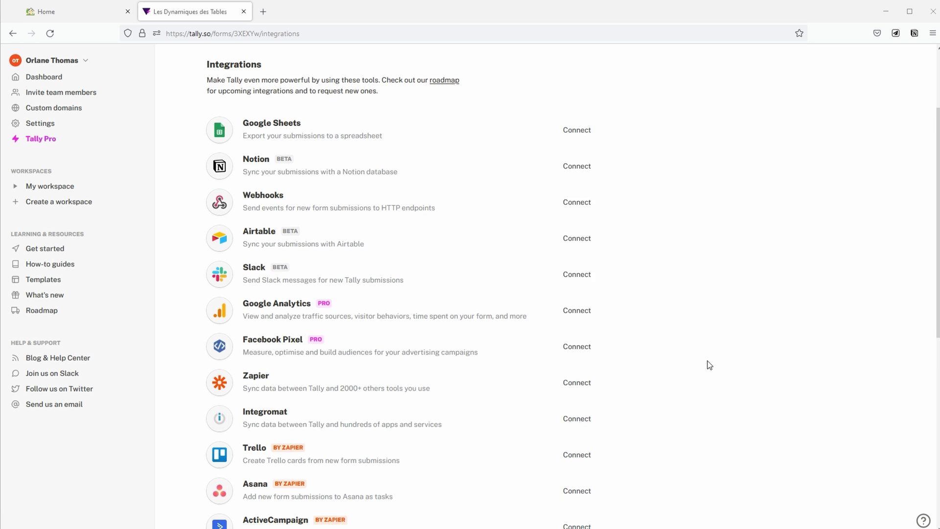
scroll(709, 365, down, 3)
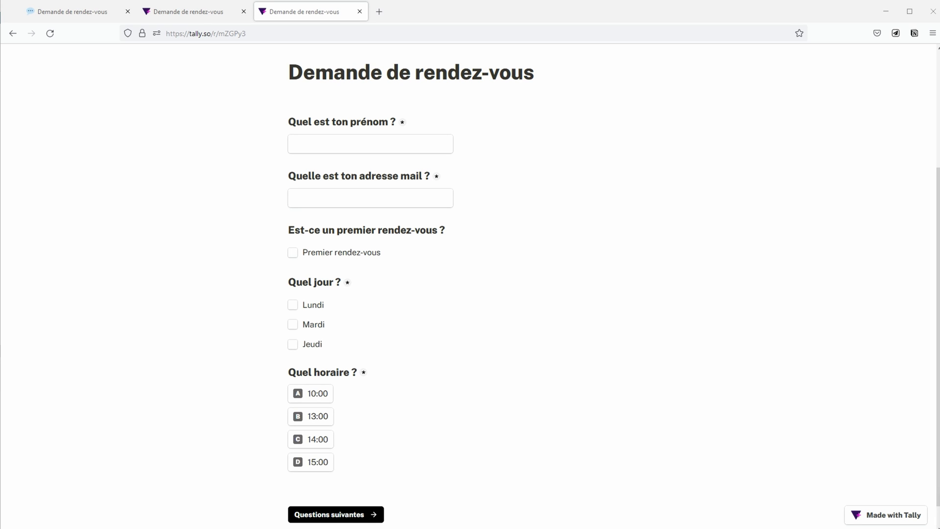
Step: Scroll through the live 'Demande de rendez-vous' form to review its questions
scroll(748, 394, up, 3)
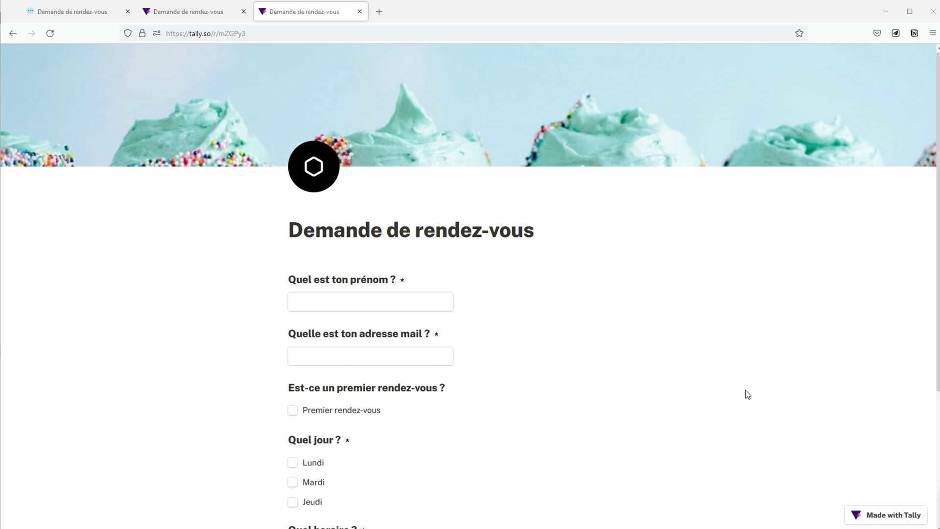
scroll(747, 387, down, 3)
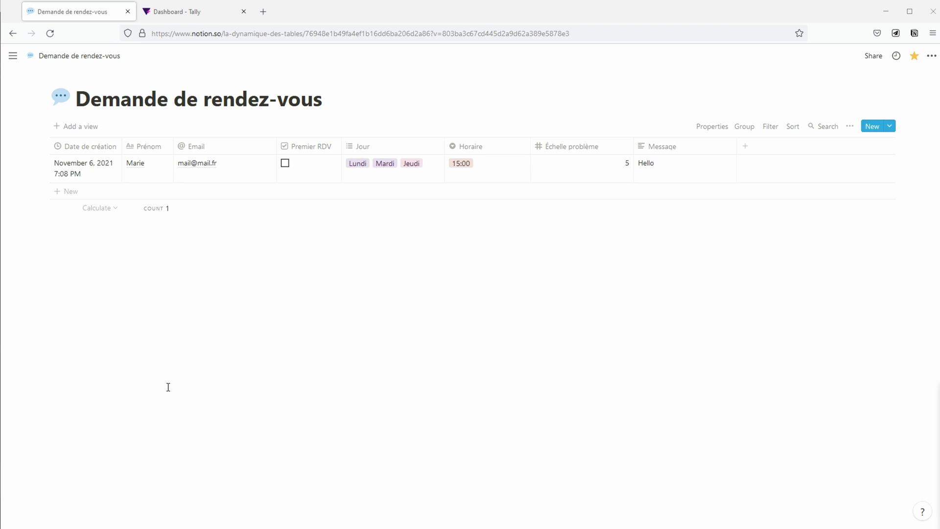
Step: Inspect the Date de création property's type and close its settings unchanged
click(96, 153)
mouse_move(112, 209)
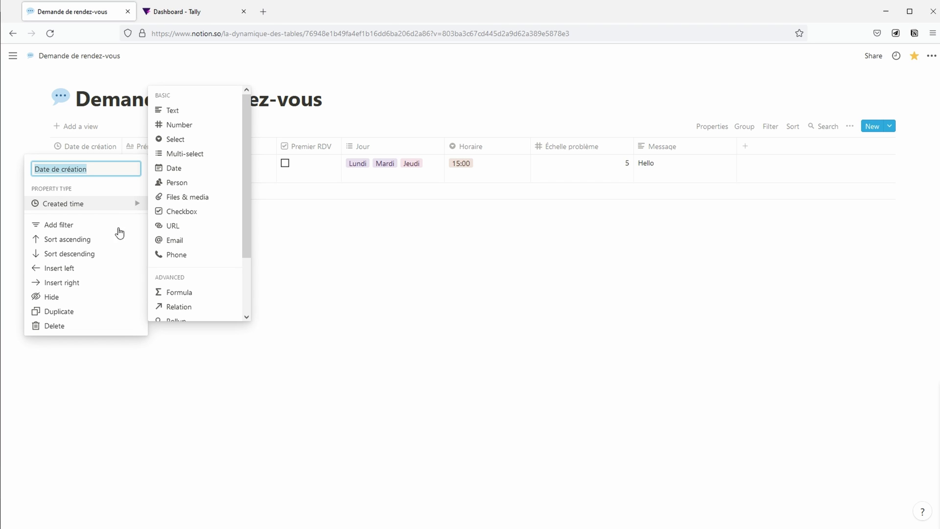
click(189, 367)
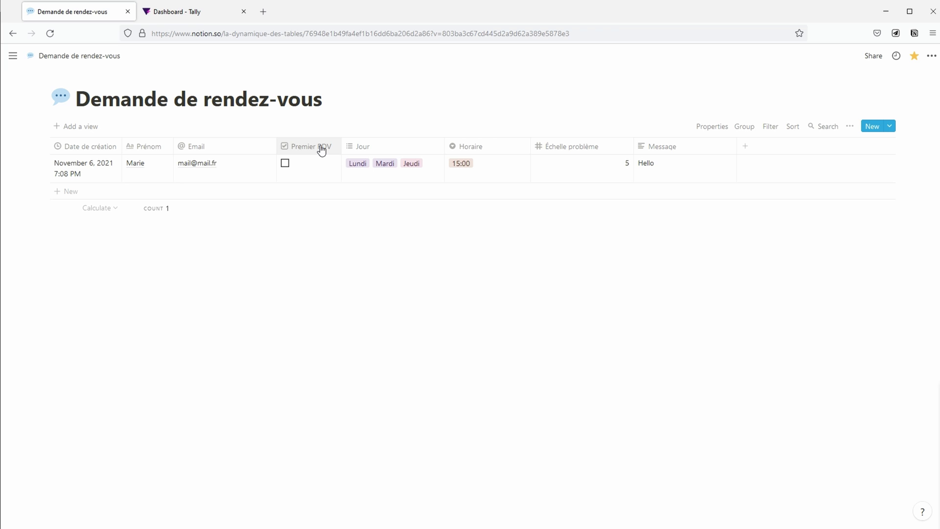
Step: Remove Jeudi from the test row's Jour cell and set its Horaire to 13:00
click(391, 175)
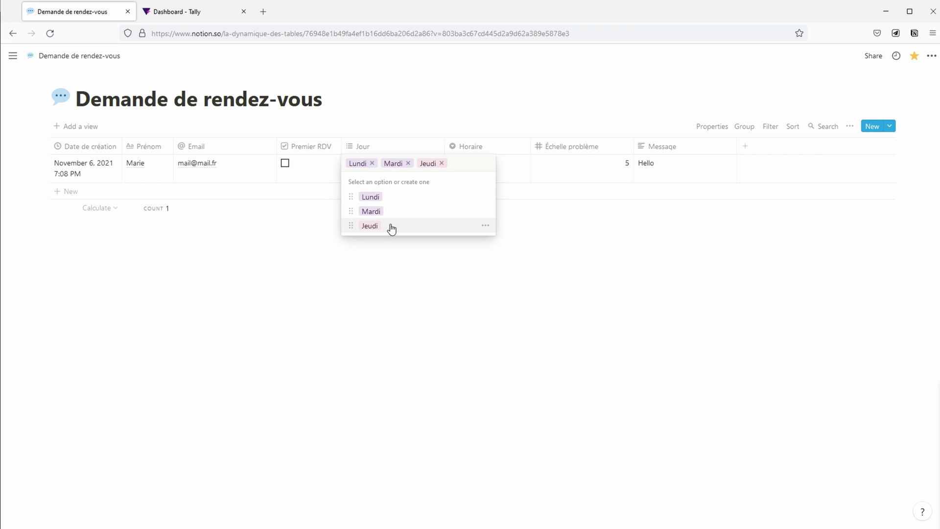
click(441, 163)
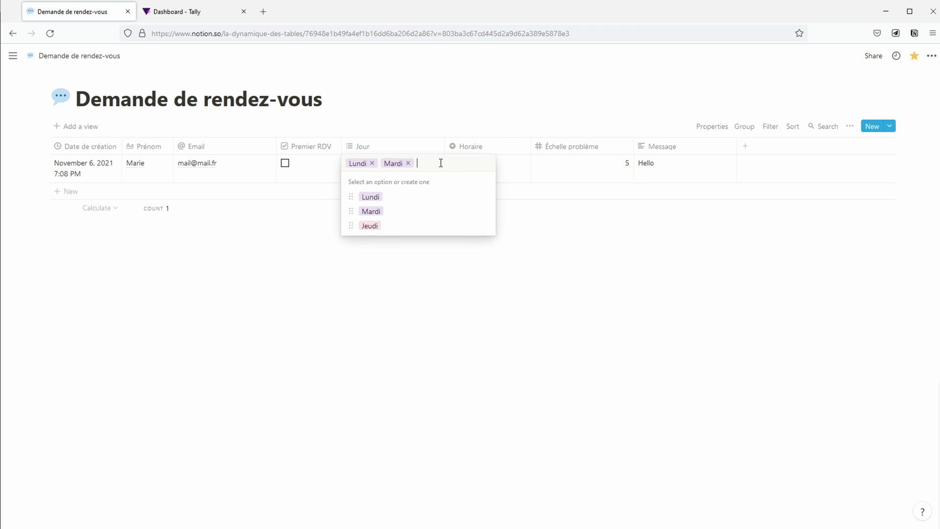
key(Escape)
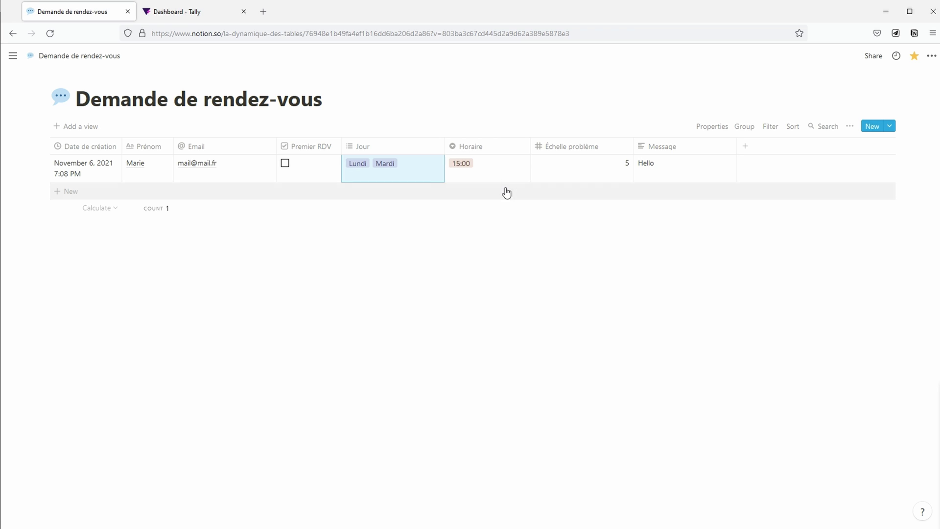
click(500, 175)
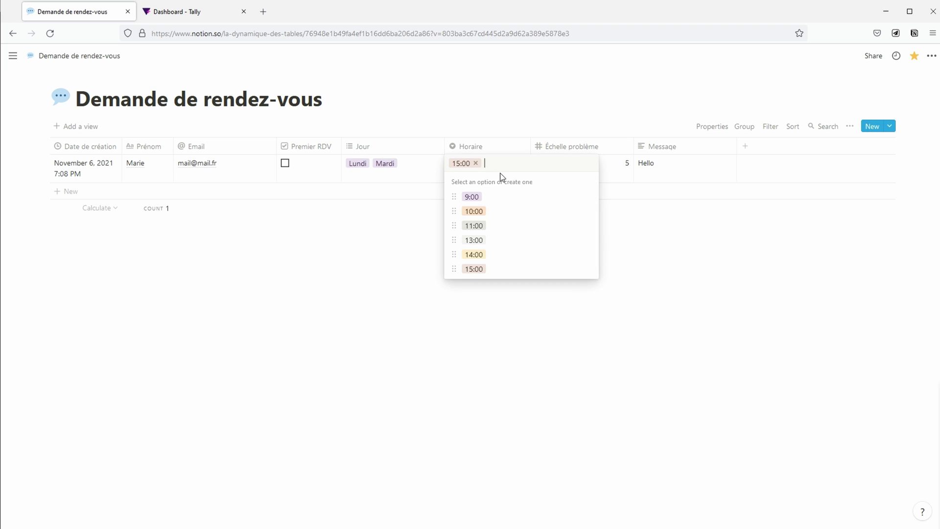
click(505, 240)
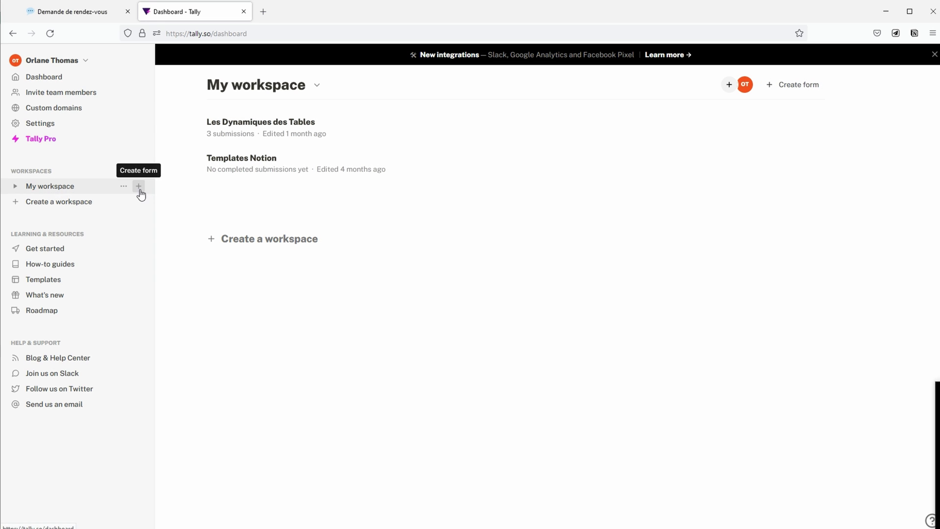
Step: Create a new blank form in My workspace
click(139, 187)
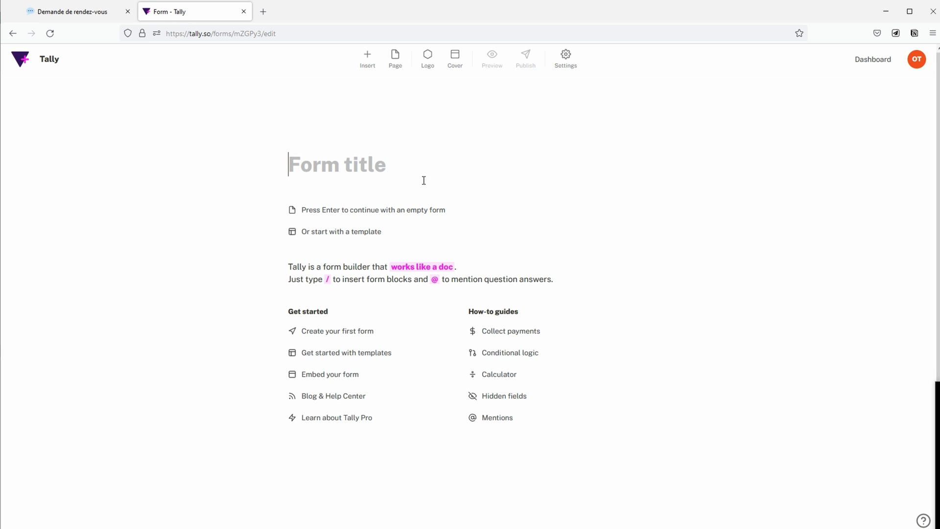
click(414, 210)
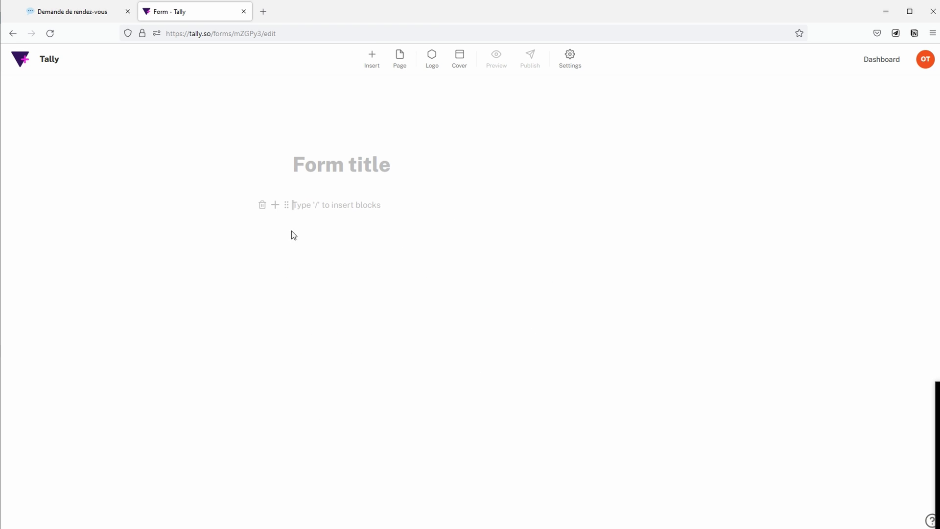
click(276, 206)
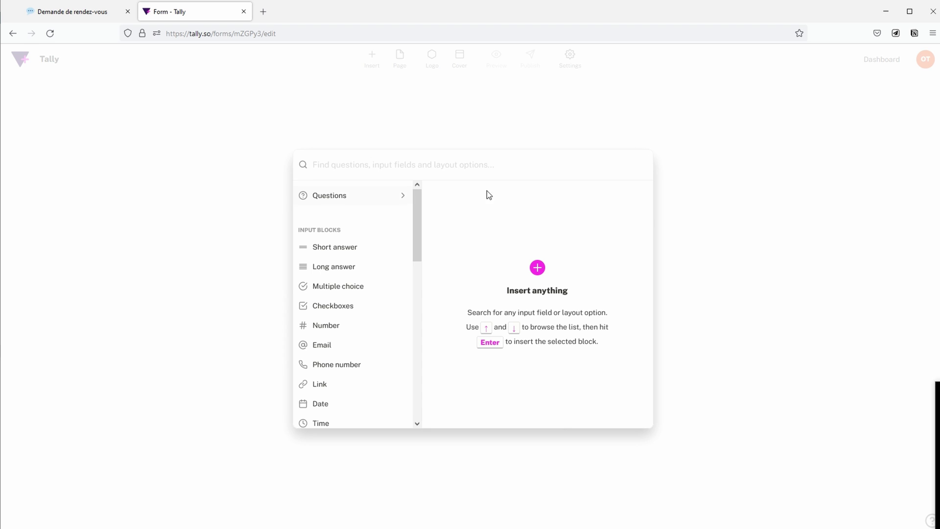
click(702, 205)
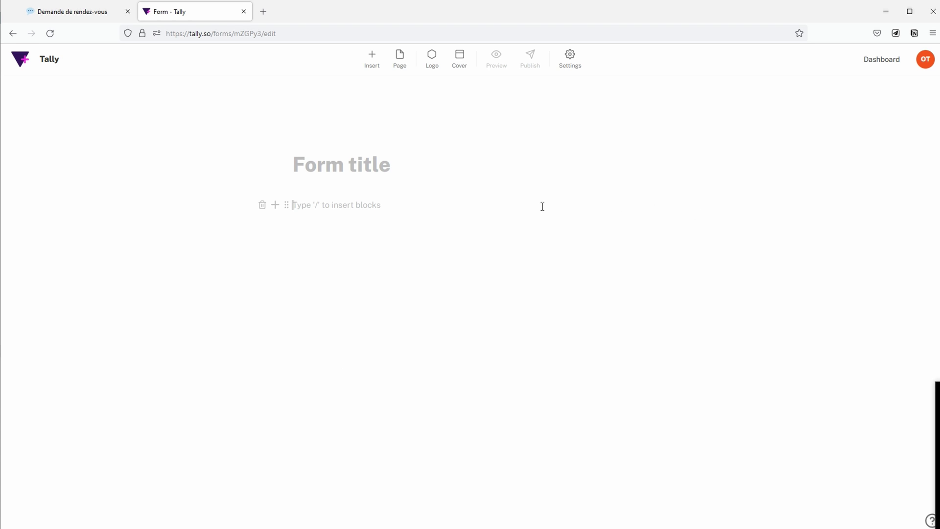
key(BackSpace)
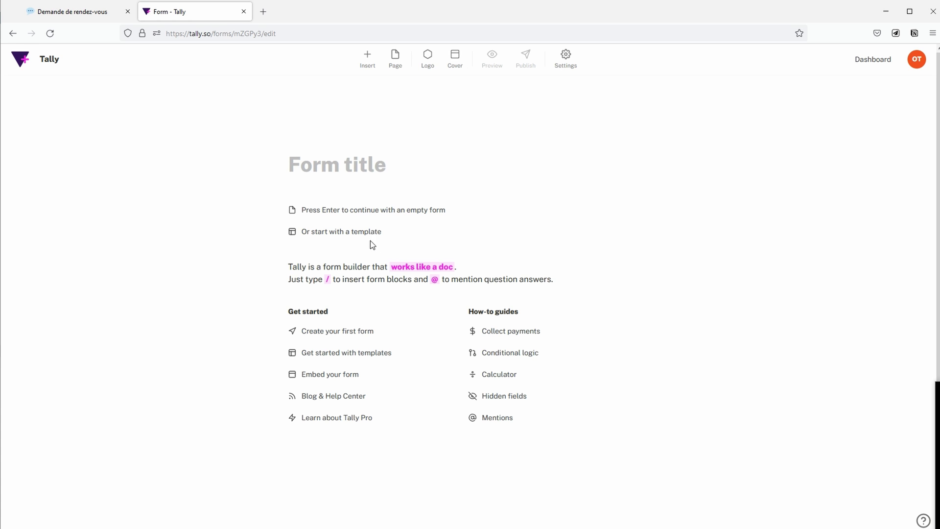
click(370, 239)
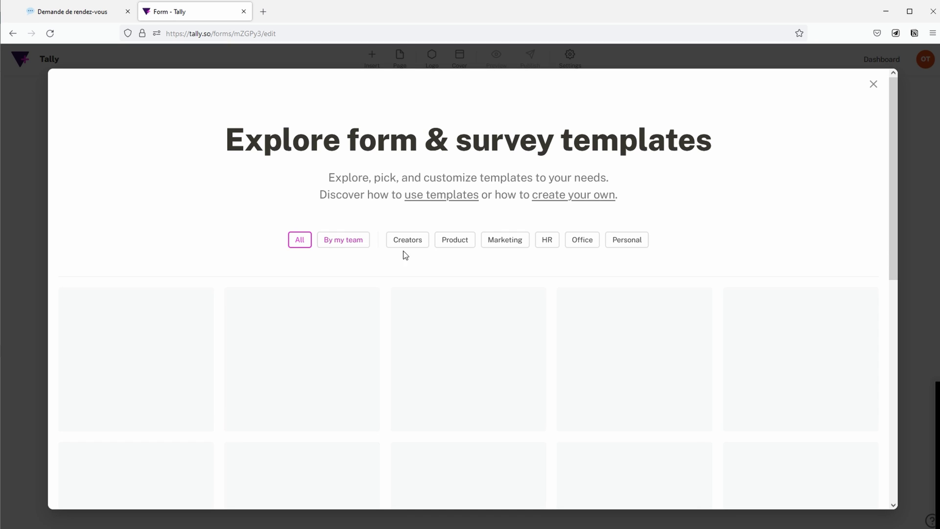
scroll(529, 307, down, 4)
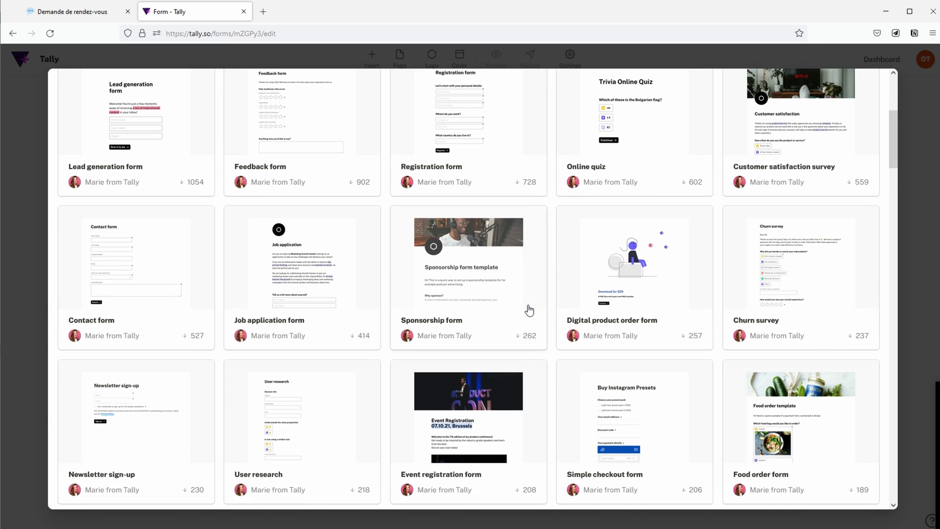
scroll(527, 310, up, 6)
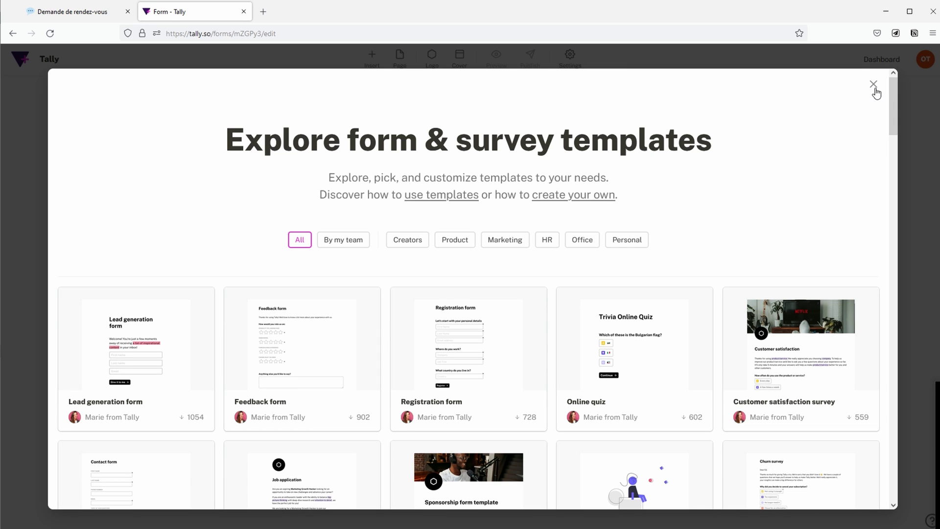
click(874, 86)
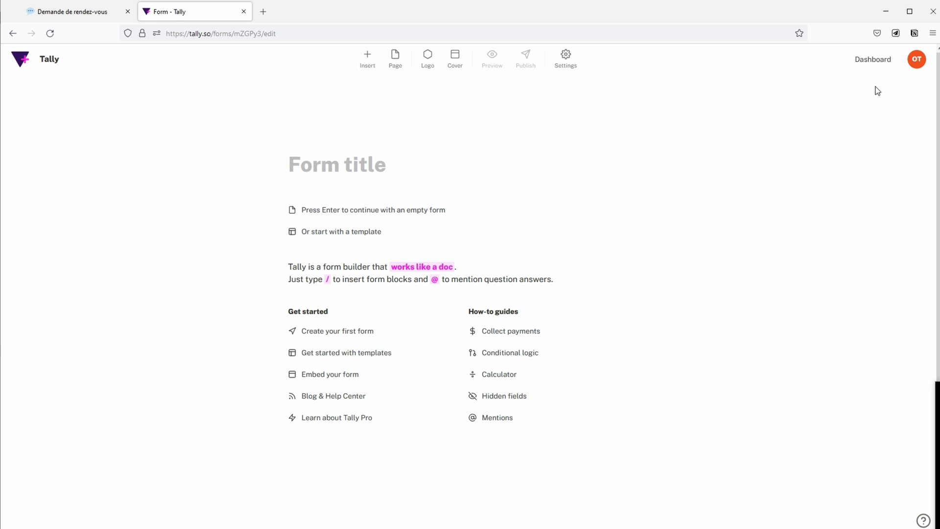
click(318, 166)
Step: Title the form 'Demande de rendez-vous' and add a peach cover banner
text(Demande de)
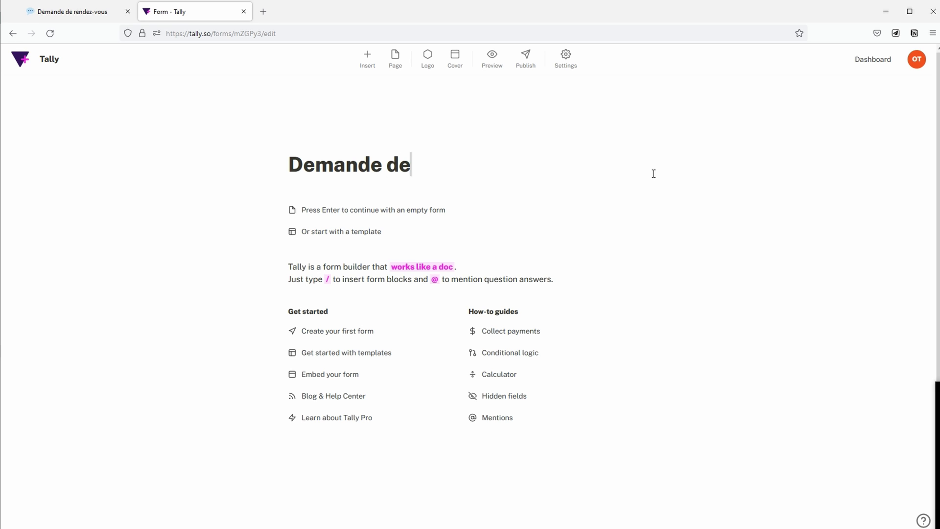
text( rendez-)
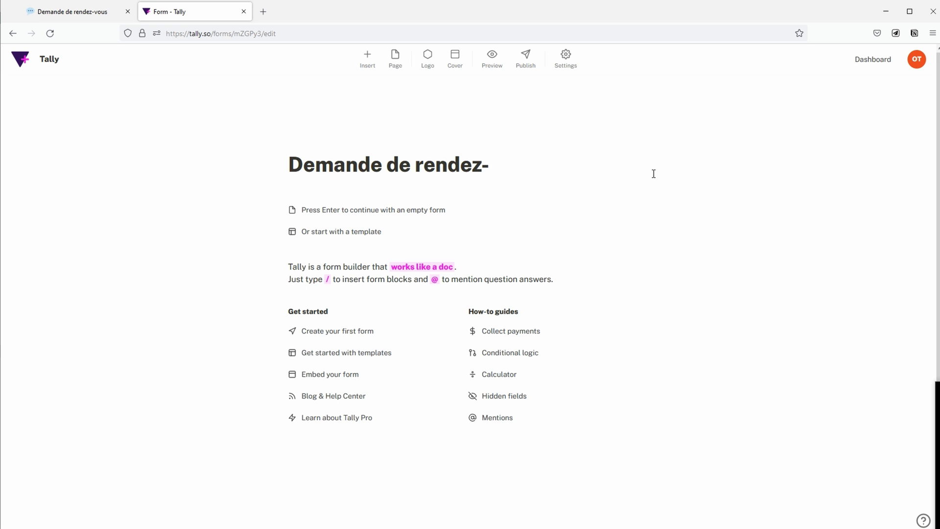
text(vous)
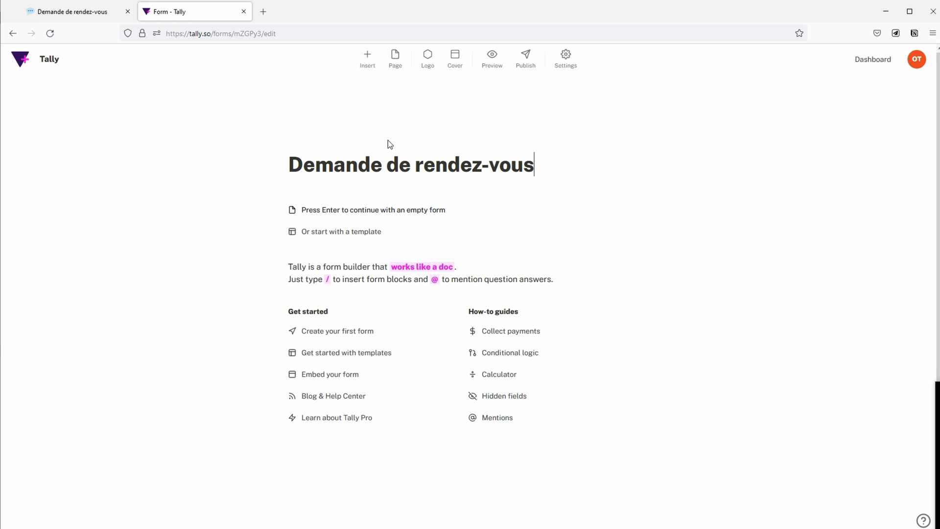
click(454, 61)
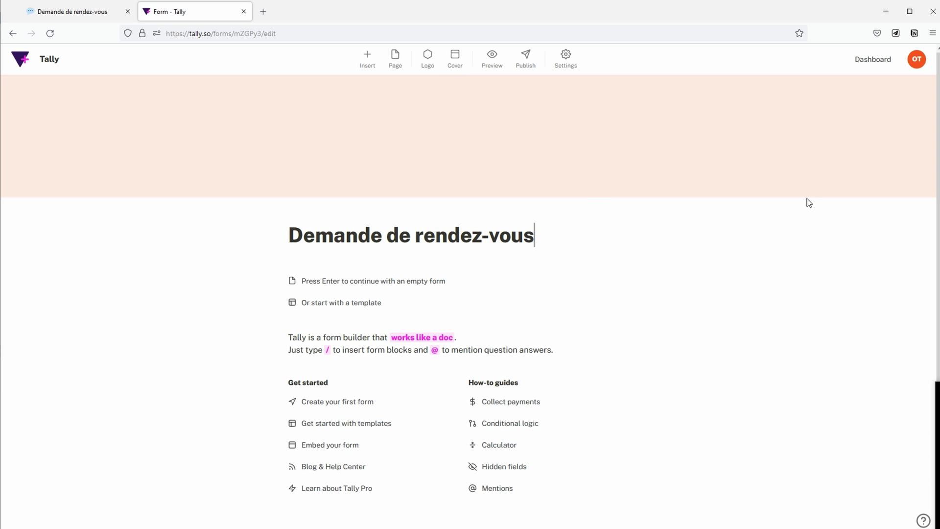
Step: Set the Unsplash cupcakes photo as the cover and add a logo placeholder above the title
click(822, 180)
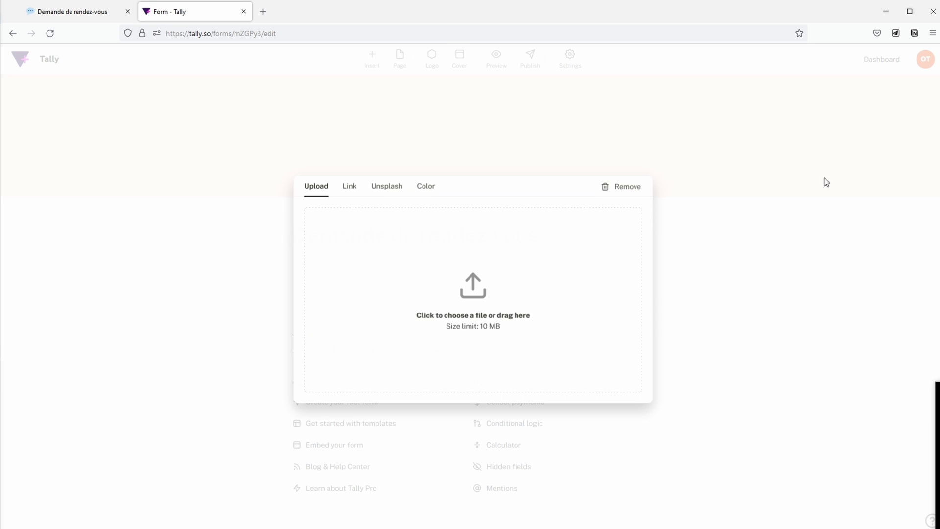
click(350, 191)
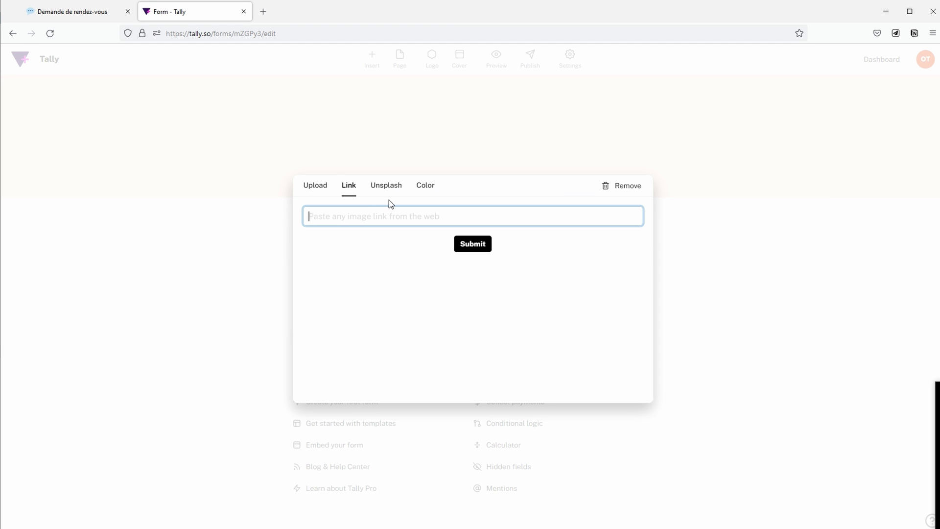
click(387, 191)
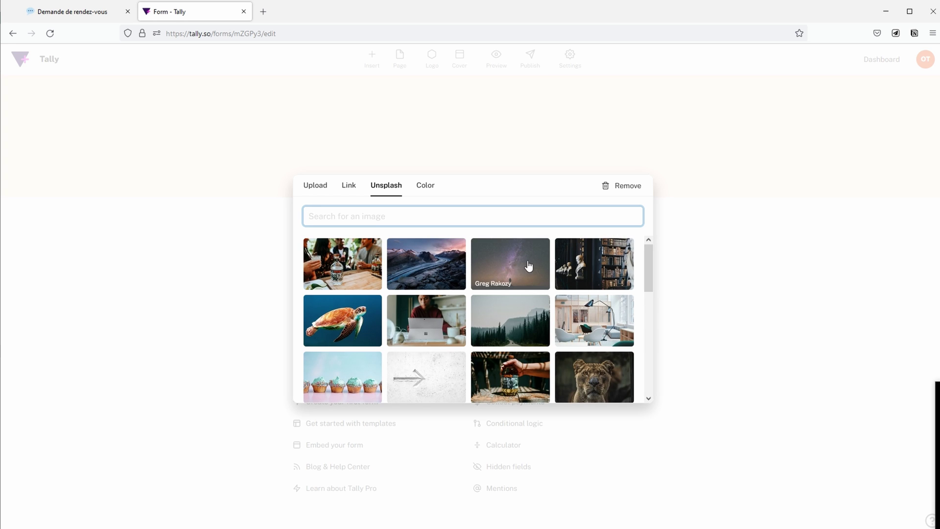
click(367, 373)
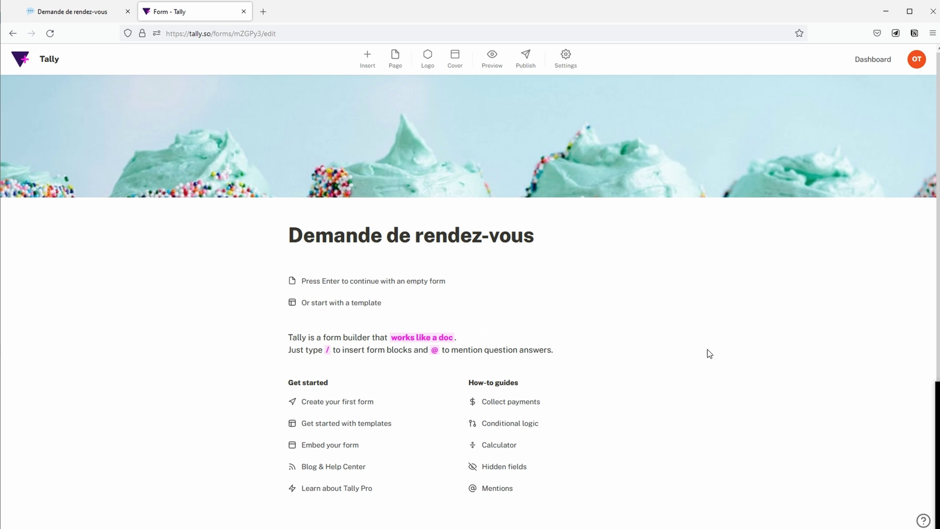
click(428, 57)
click(319, 199)
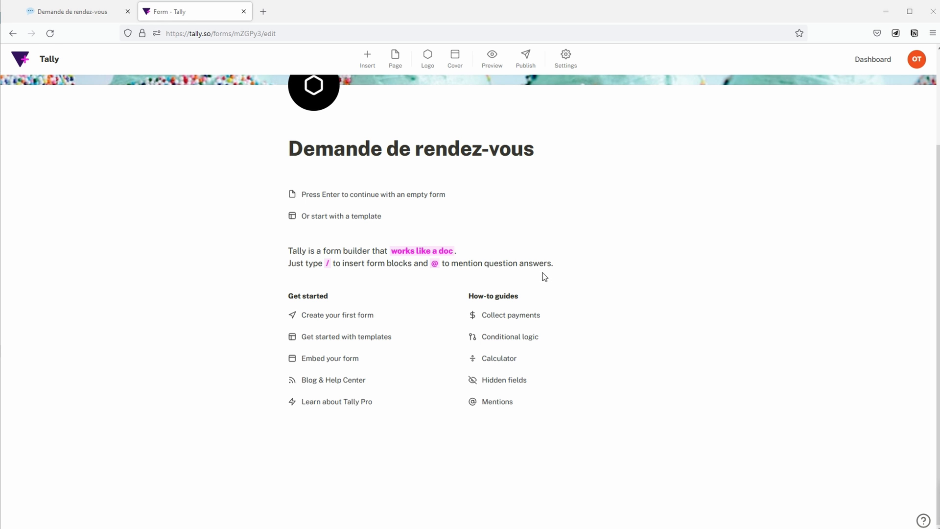
Step: Start from an empty form, browse the / block list, then dismiss it and clear the slash
click(429, 198)
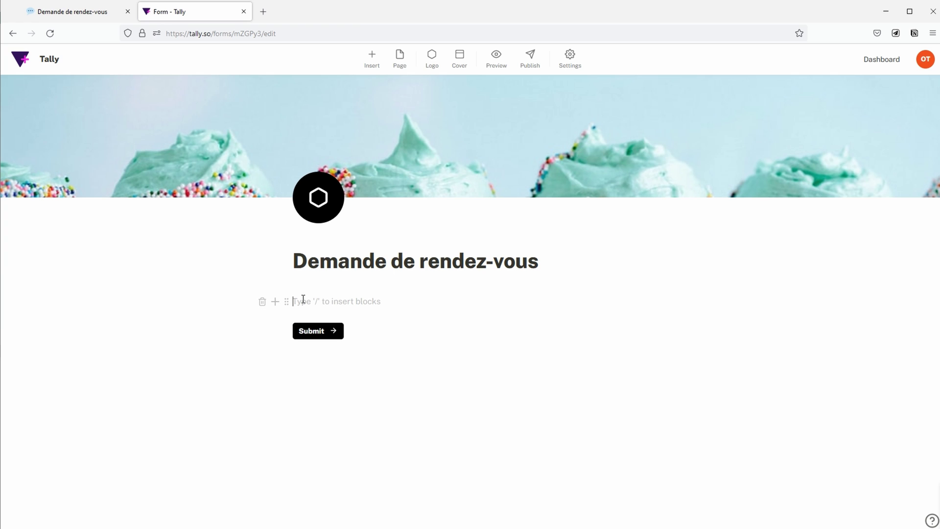
text(/)
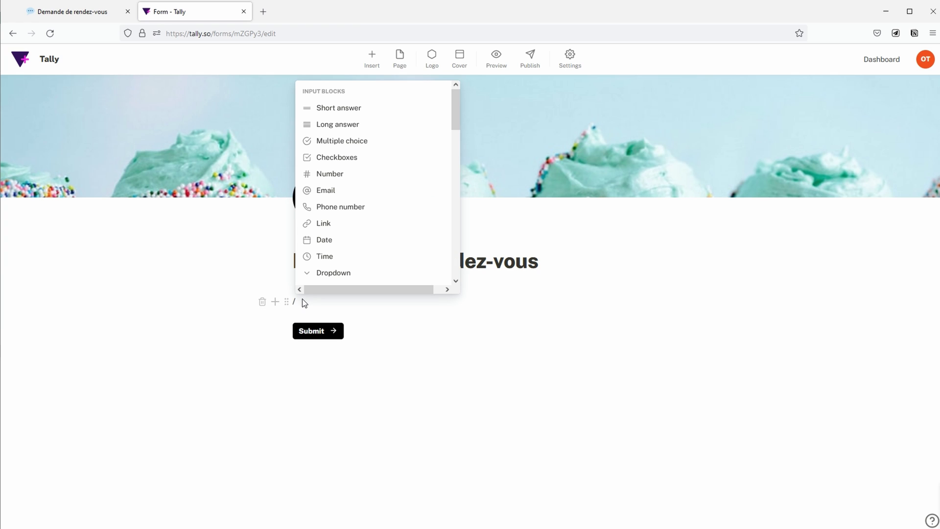
scroll(357, 207, down, 8)
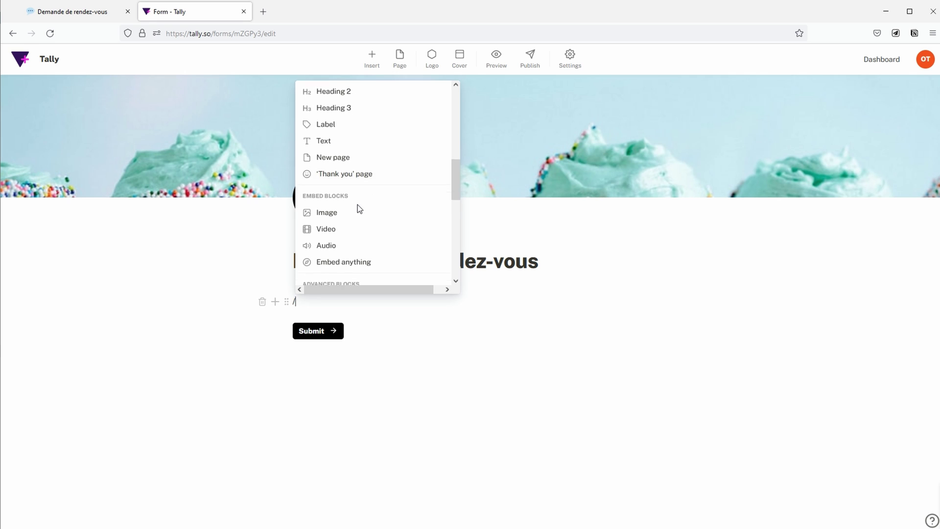
scroll(358, 207, down, 4)
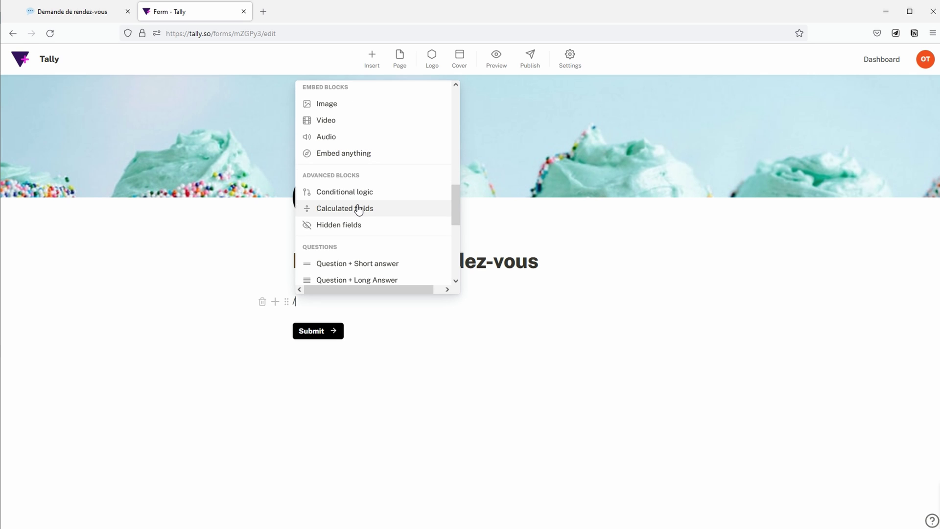
scroll(358, 207, up, 5)
scroll(358, 208, down, 3)
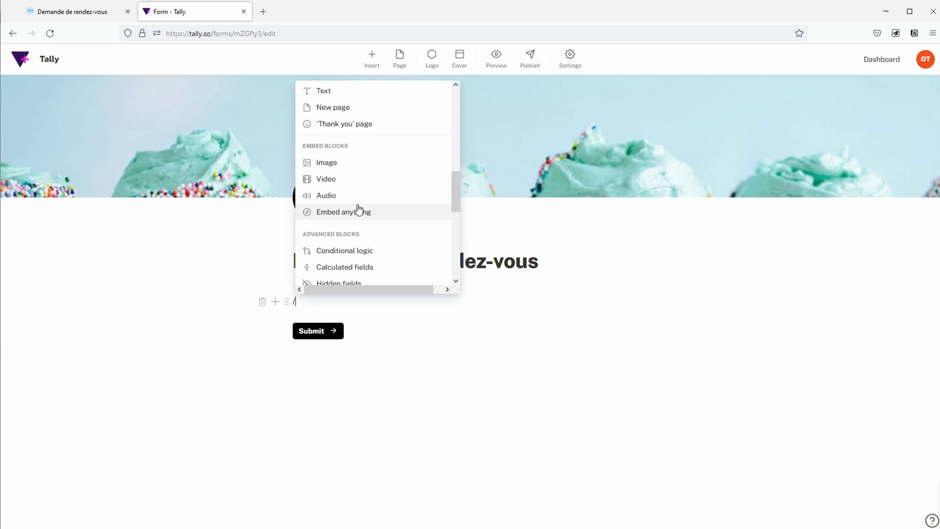
scroll(358, 210, down, 4)
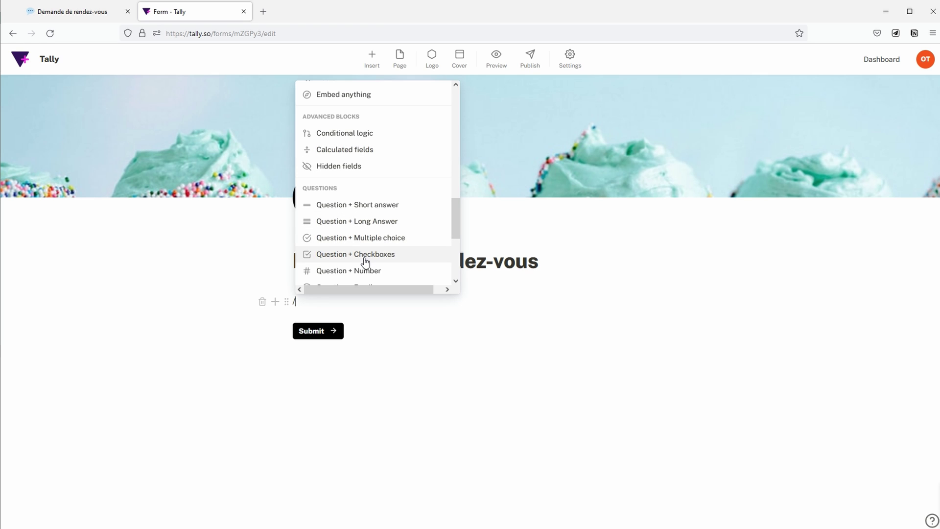
scroll(365, 261, down, 2)
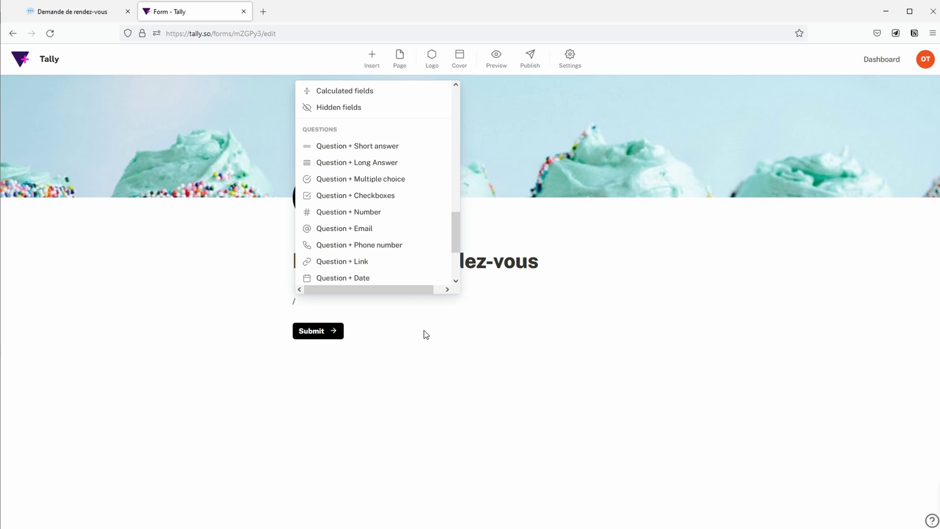
click(400, 307)
key(BackSpace)
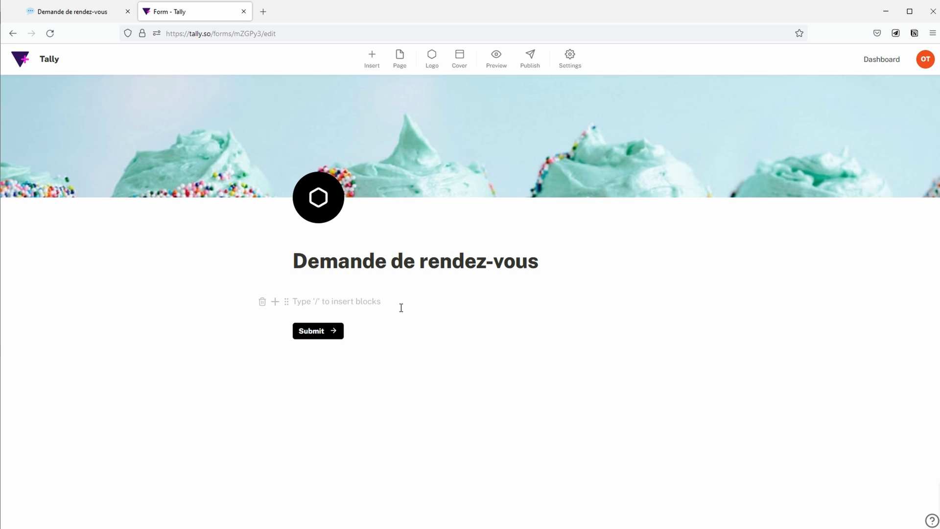
Step: Insert a short-answer question titled 'Quel est ton prénom ?'
text(/Q)
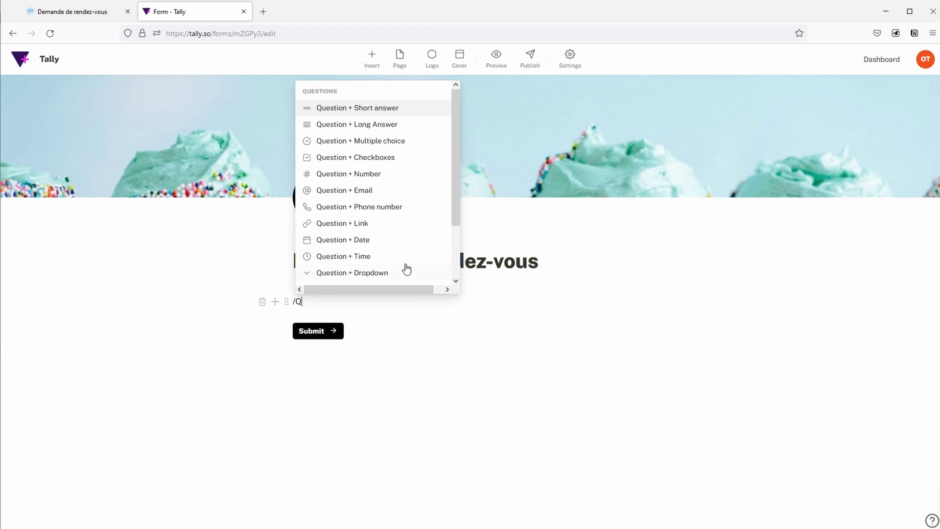
click(414, 109)
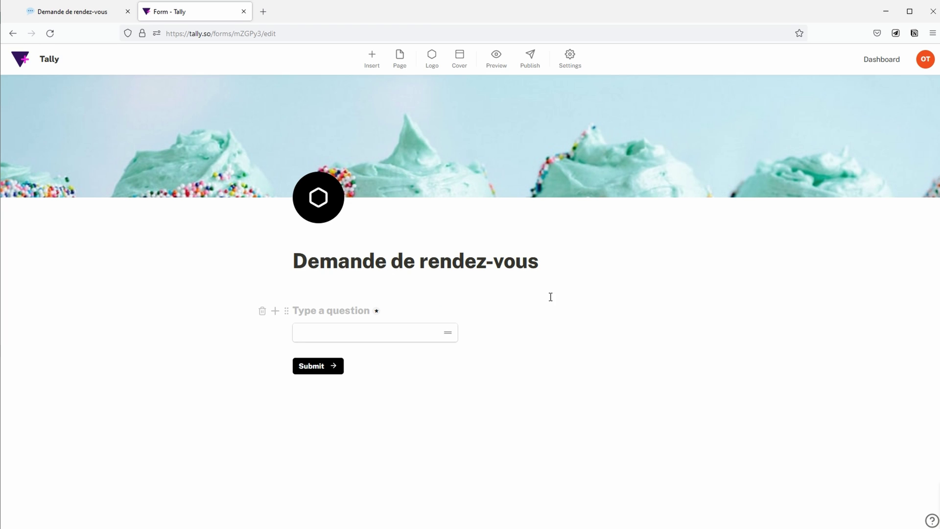
text(Quel est ton prénom ?)
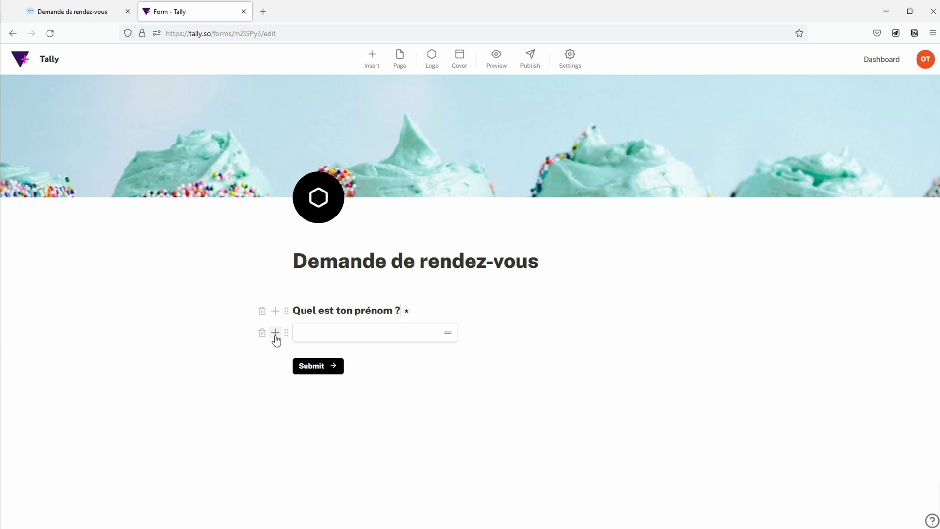
Step: Add an email question 'Quelle est ton adresse mail ?' followed by an empty block
click(418, 330)
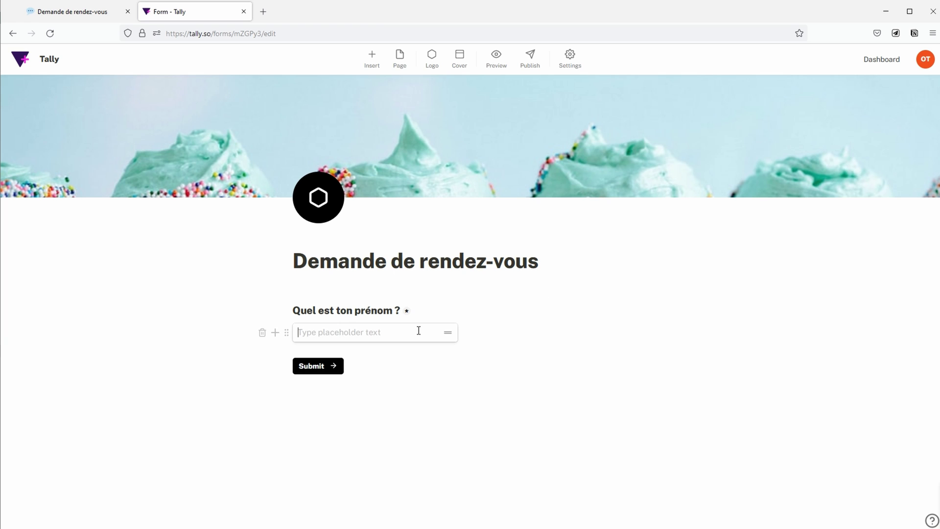
key(Return)
text(/Q)
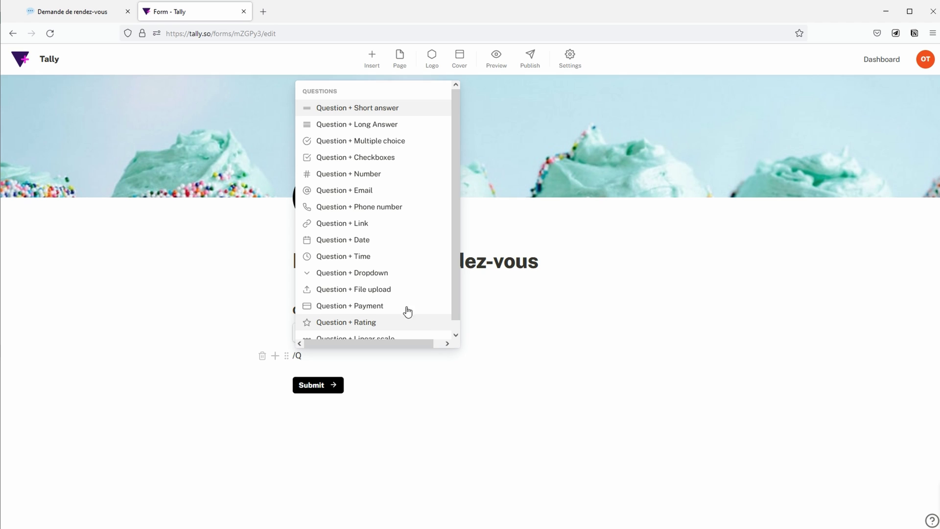
click(395, 192)
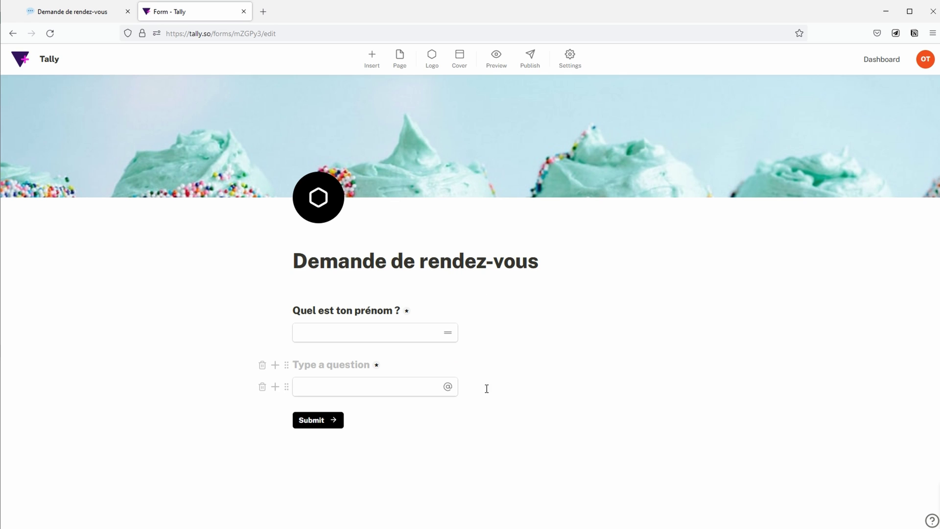
text(Quelle est ton adresse mail ?)
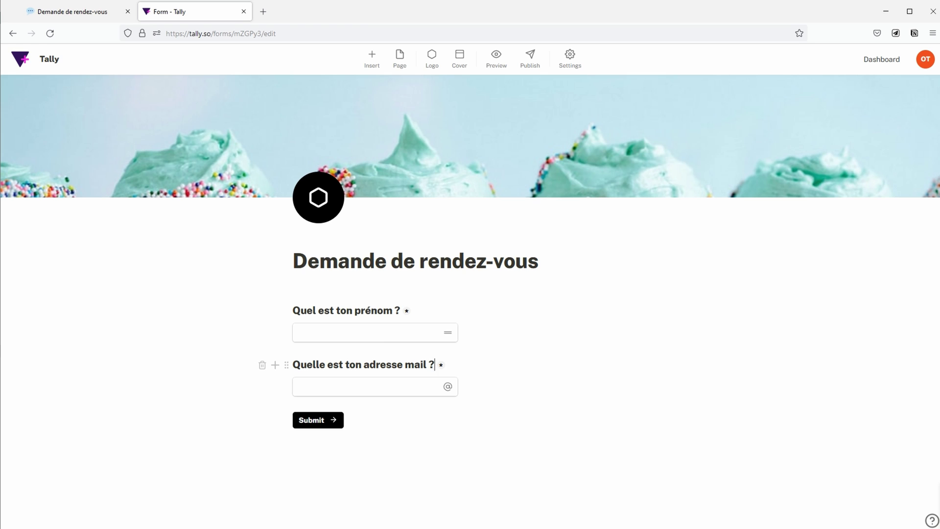
click(344, 390)
key(Return)
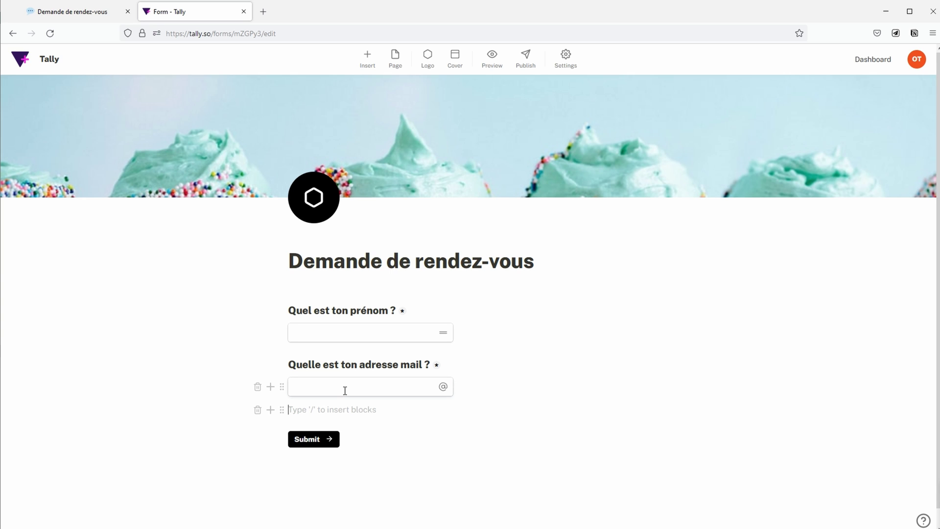
Step: Insert a checkbox question 'Est-ce un premier rendez-vous ?' with the option 'Premier rendez-vous'
text(/Q)
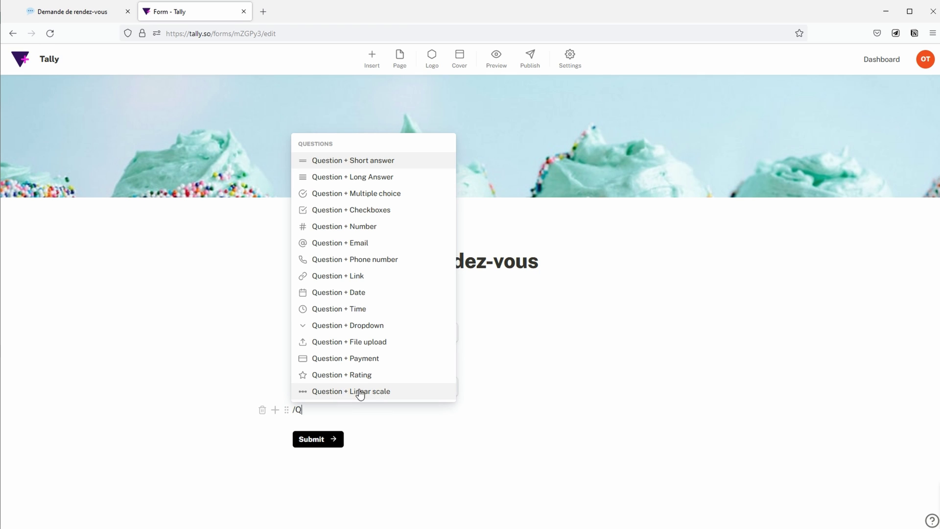
click(392, 211)
text(E)
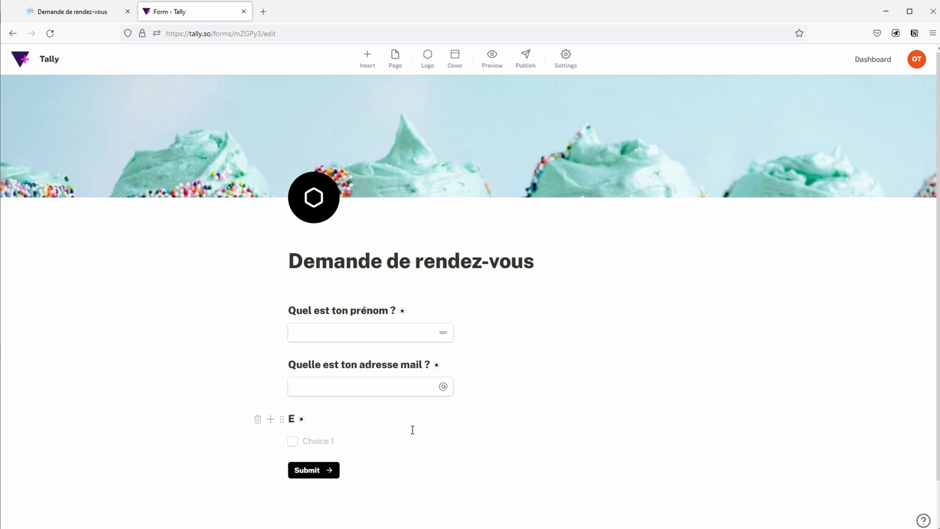
text(st-ce un premier rendez-vous ?)
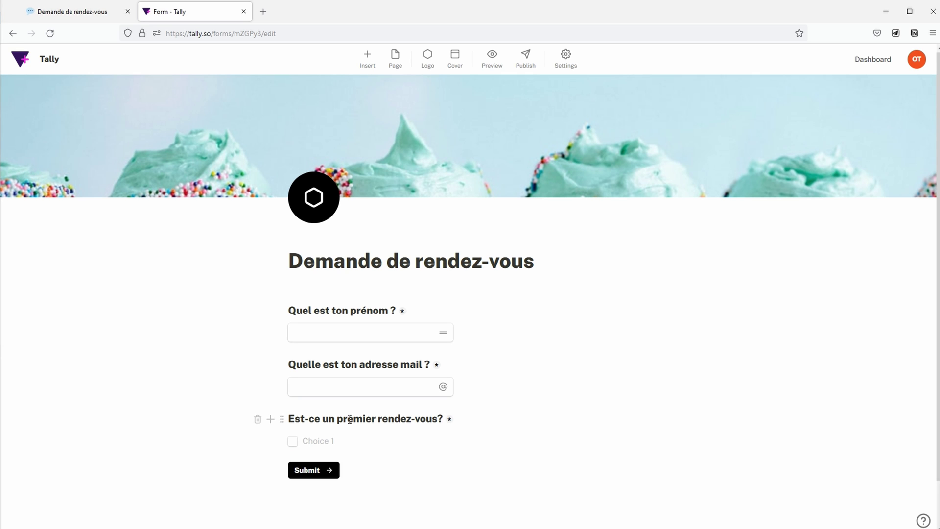
key(Return)
text(Premier rendez-vous)
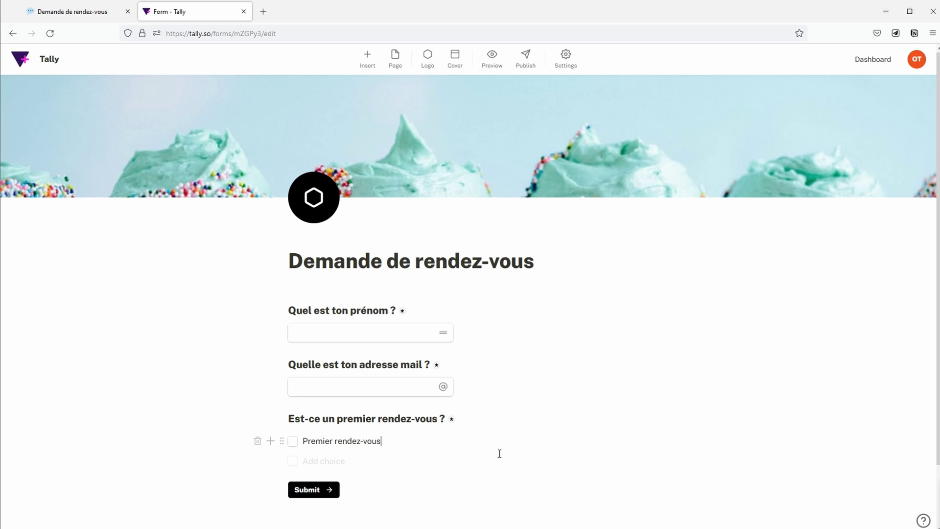
key(Return)
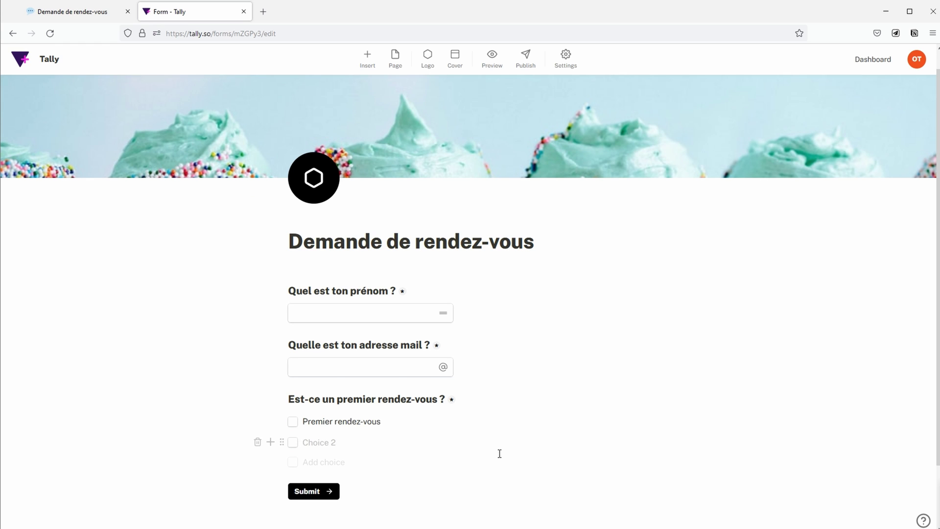
key(Return)
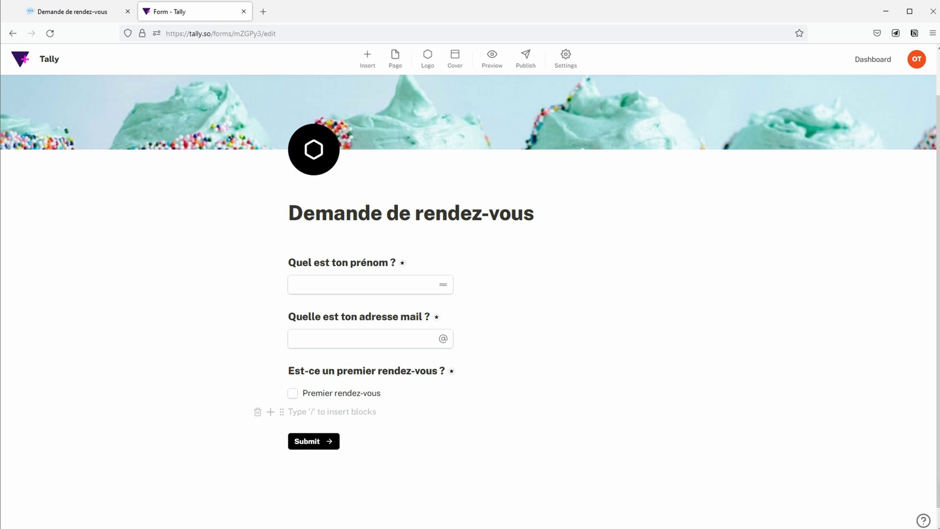
Step: Insert a checkbox question titled 'Quel jour ?'
text(/)
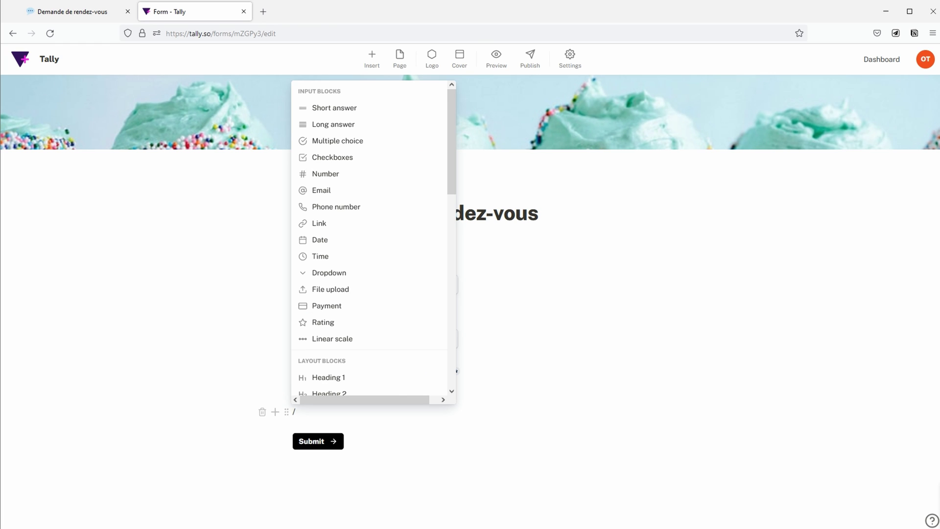
text(Q)
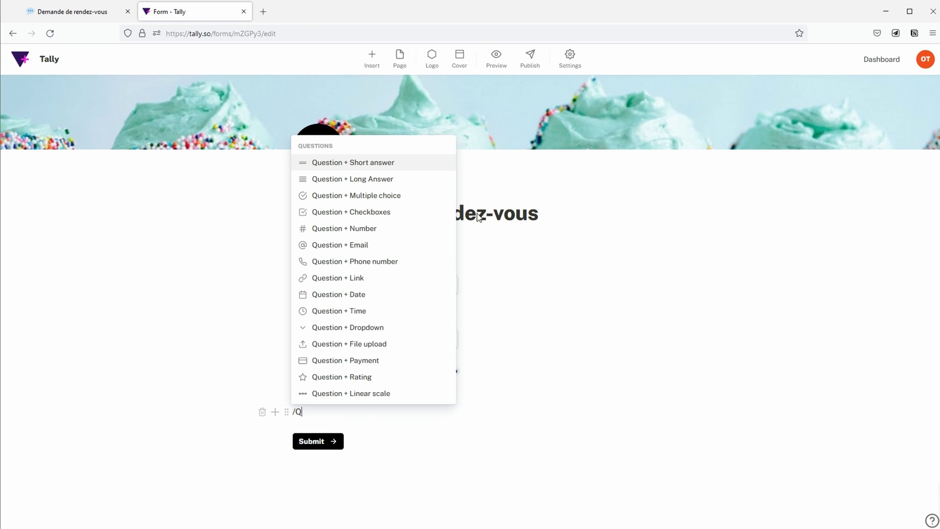
click(416, 211)
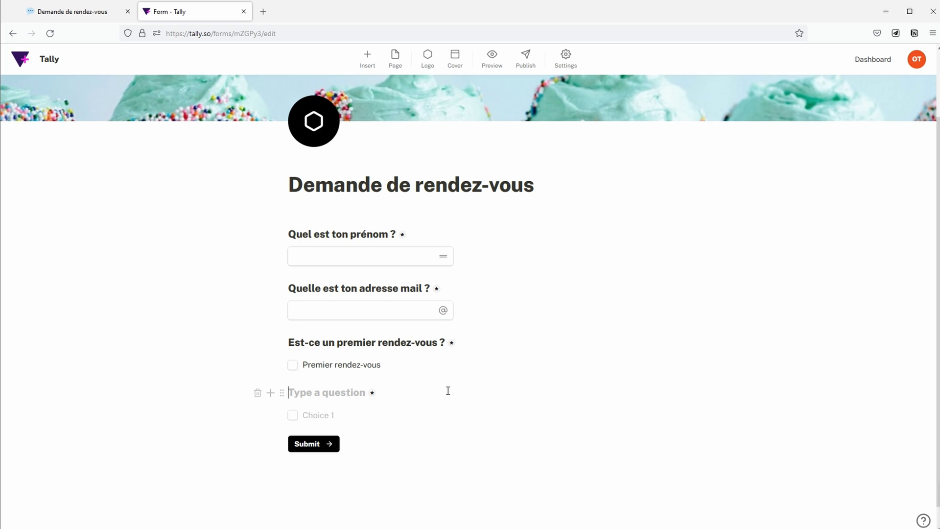
text(Qu)
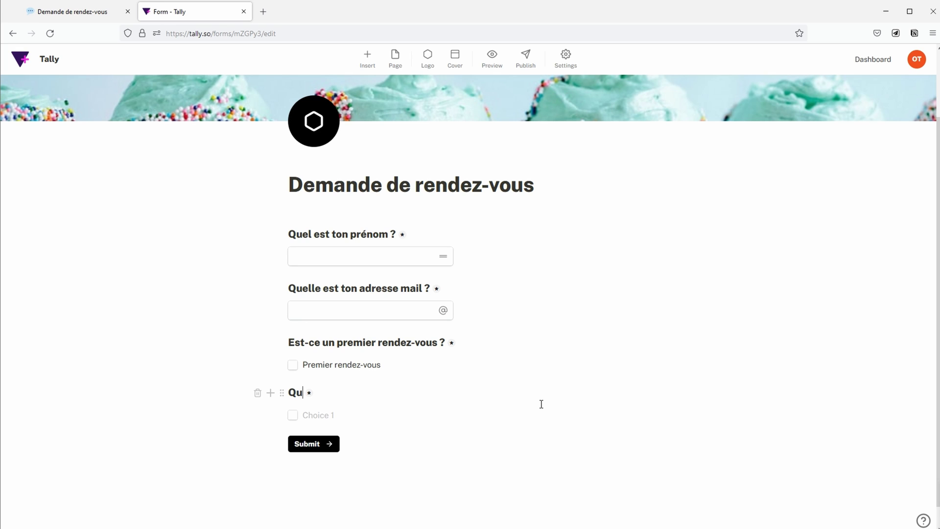
text(el jour ?)
Step: Give 'Quel jour ?' the choices Lundi, Mardi and Jeudi
click(344, 415)
text(Lundi)
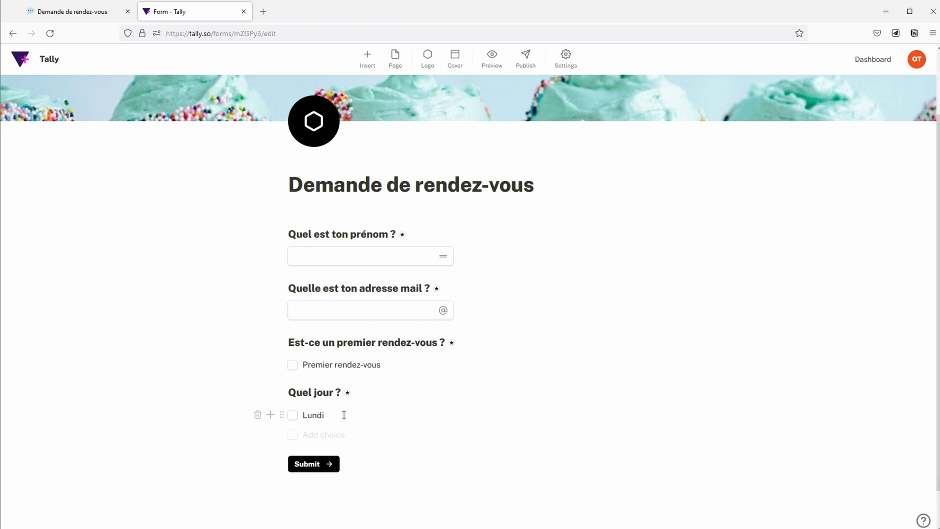
key(Return)
text(Mardi)
key(Return)
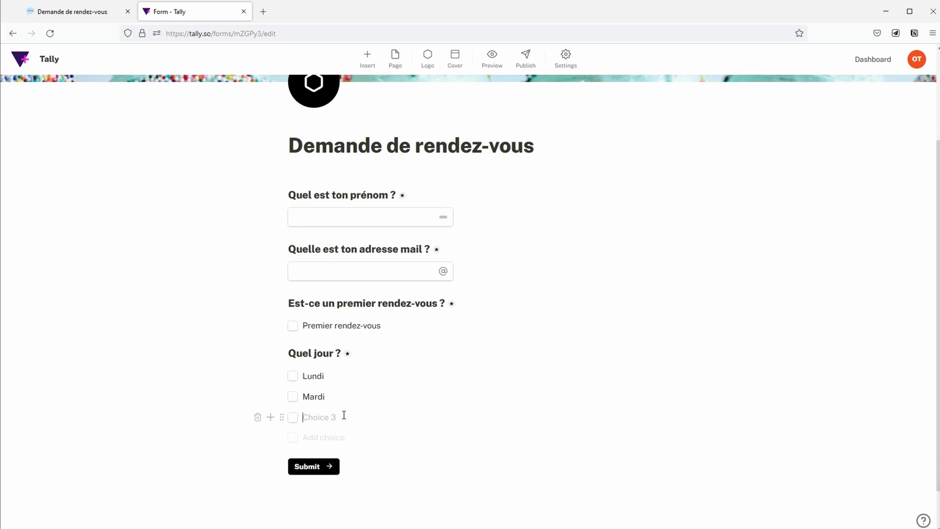
text(Jeudi)
key(Return)
key(Return)
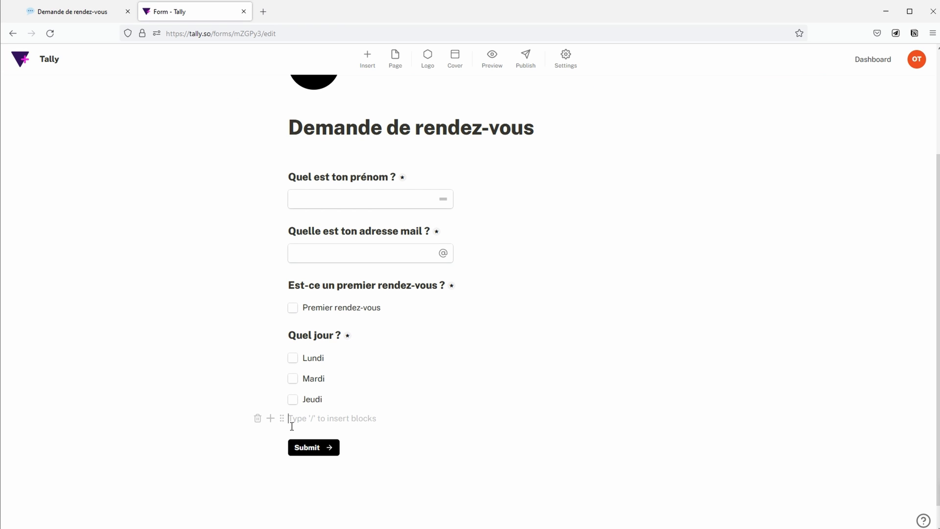
text(/)
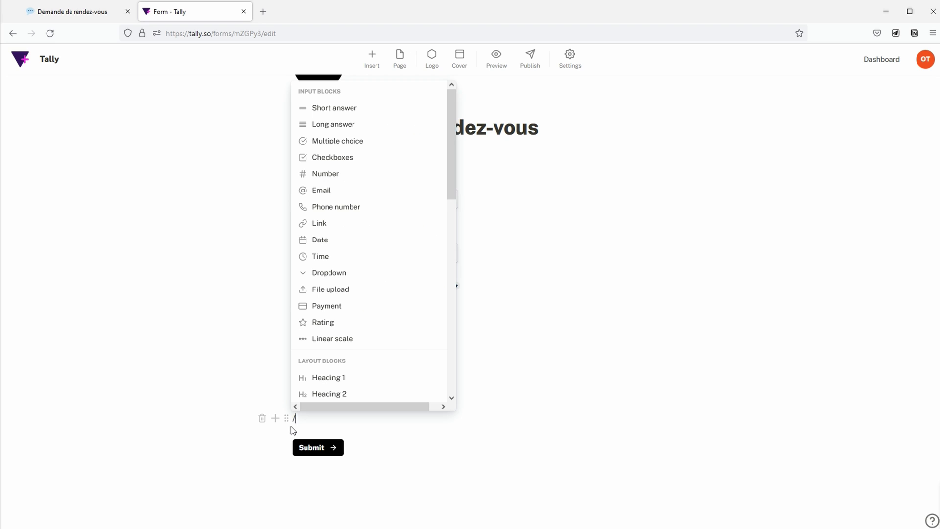
text(Q)
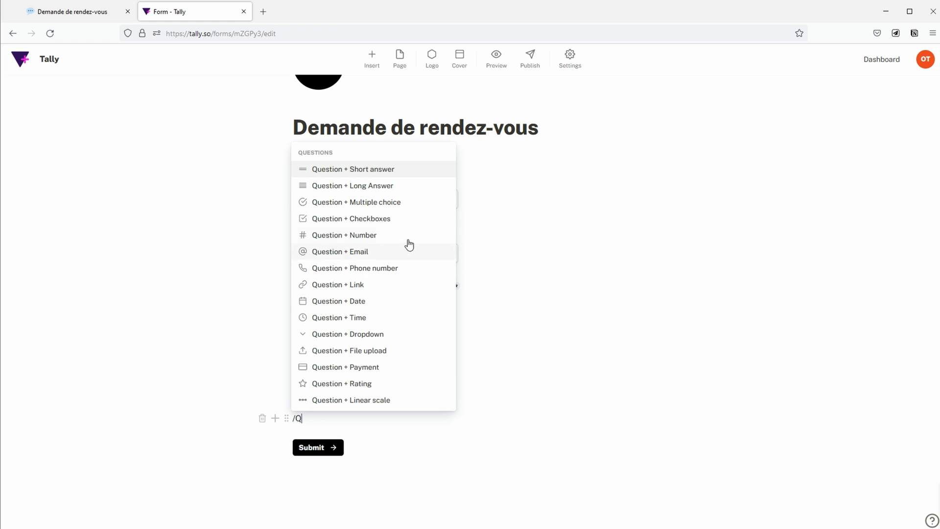
Step: Insert a multiple-choice question 'Quel horaire ?' with first option 8:30
click(413, 203)
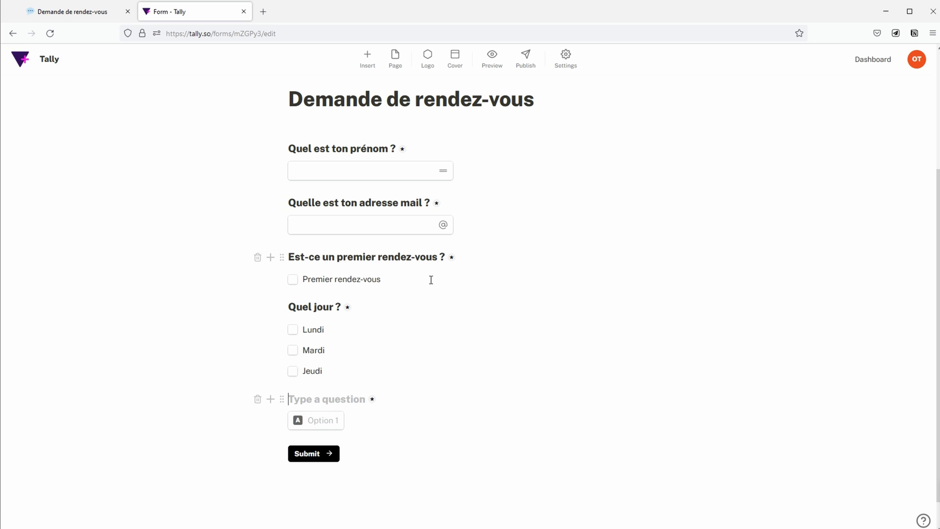
text(Que)
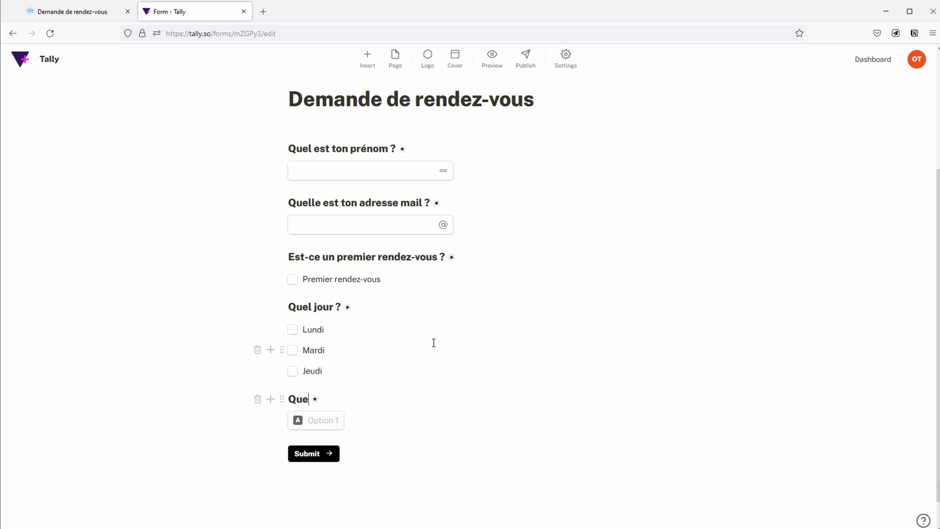
text(l horaire ?)
click(329, 418)
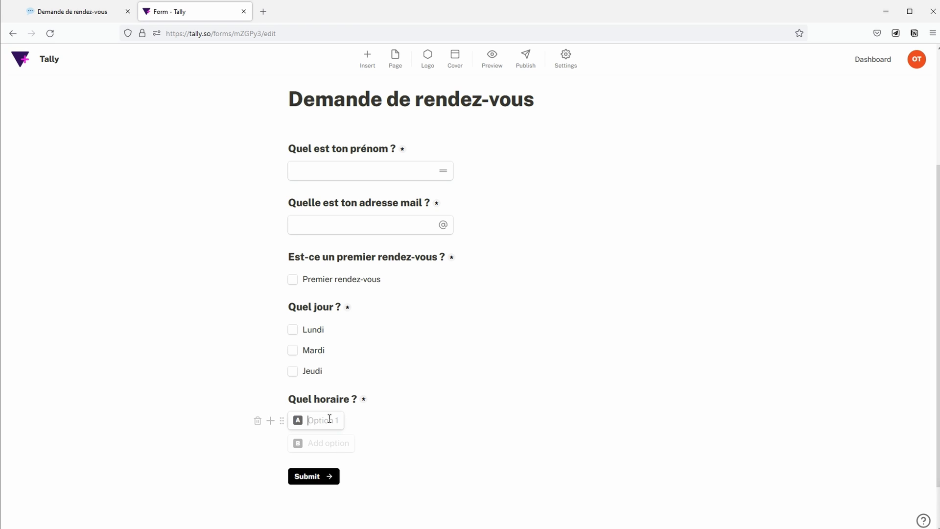
text(8:0)
key(BackSpace)
key(BackSpace)
key(BackSpace)
text(8:30)
key(Return)
Step: Add the remaining time options 10:00, 11:00, 13:00, 14:00 and 15:00
text(10:00)
key(Return)
text(11:00)
key(Return)
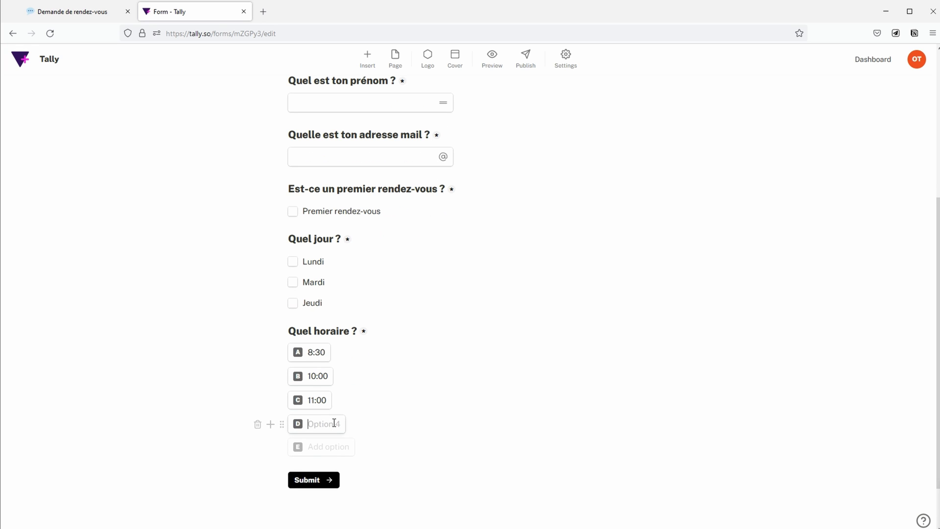
text(13:00)
key(Return)
text(14:00)
key(Return)
text(15:00)
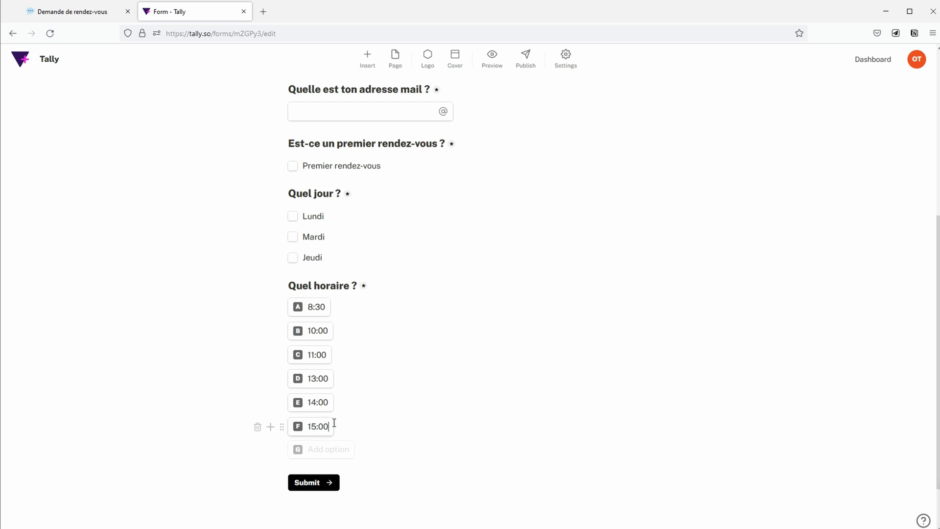
click(270, 186)
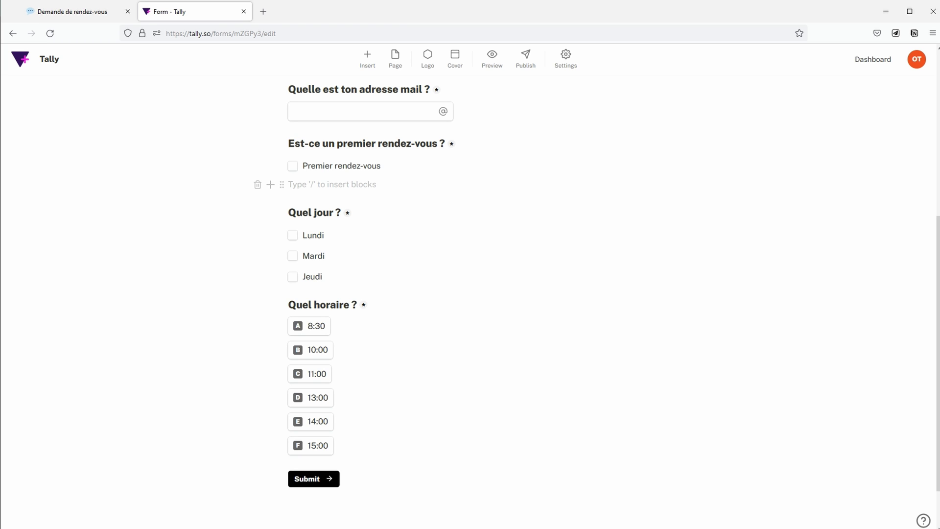
Step: Add a logic rule: when first-appointment is not empty, hide 10:00, 13:00, 14:00, 15:00
text(/)
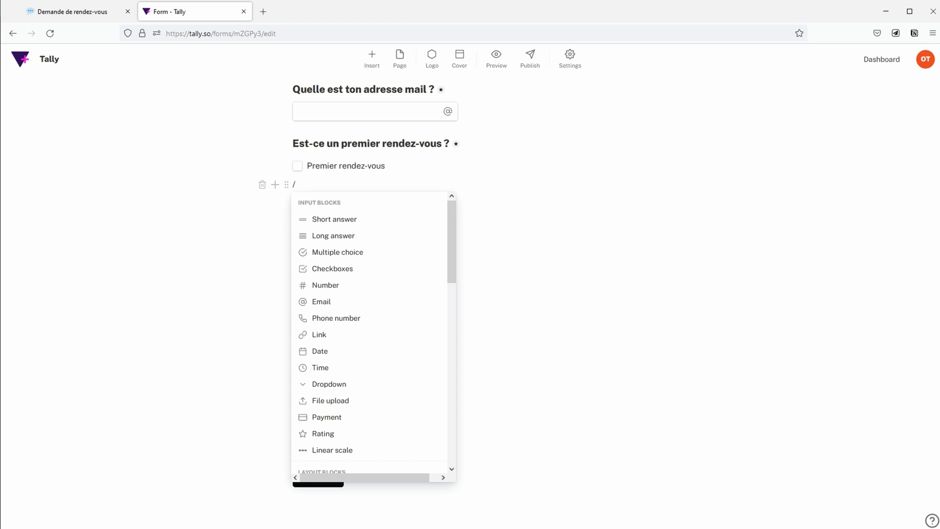
scroll(378, 366, down, 6)
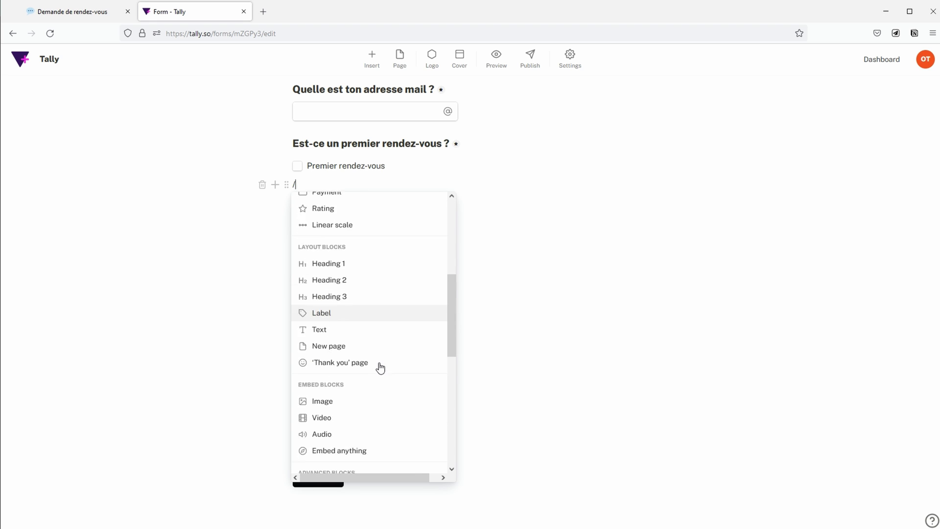
scroll(378, 351, down, 2)
click(378, 361)
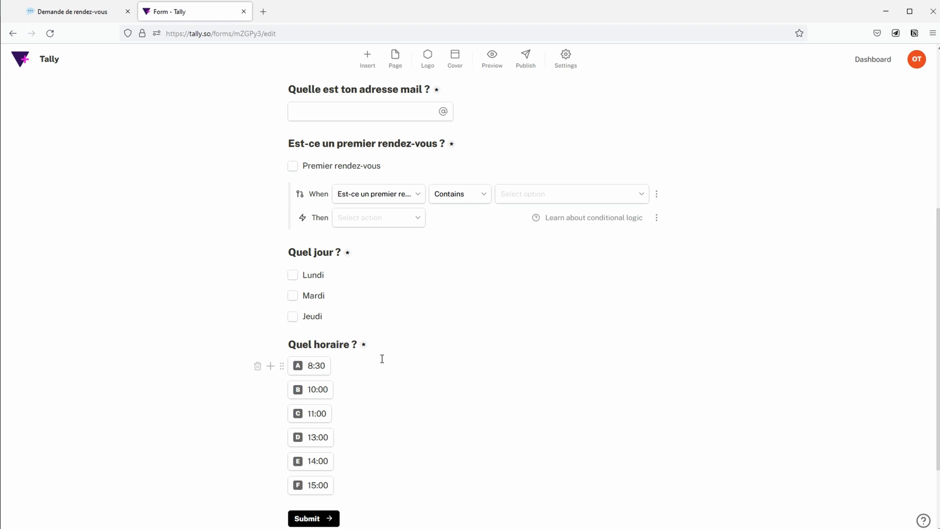
click(469, 197)
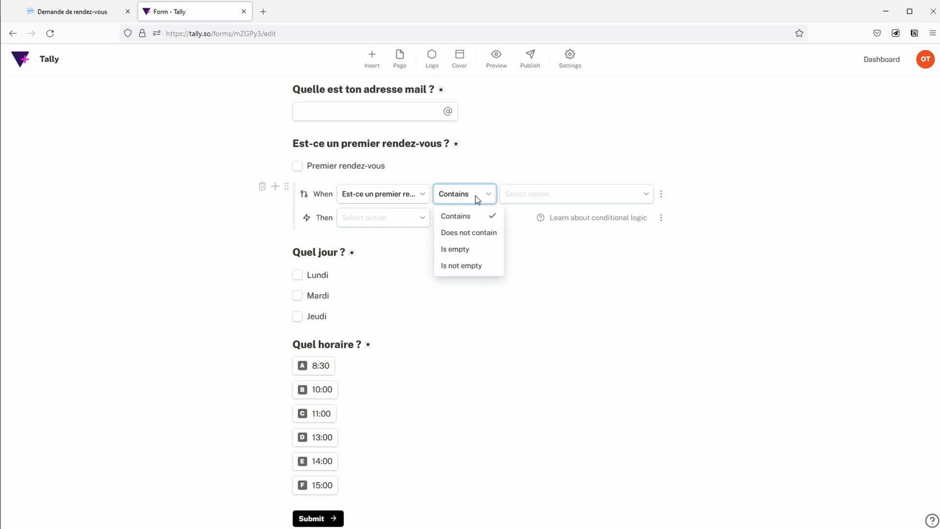
click(478, 266)
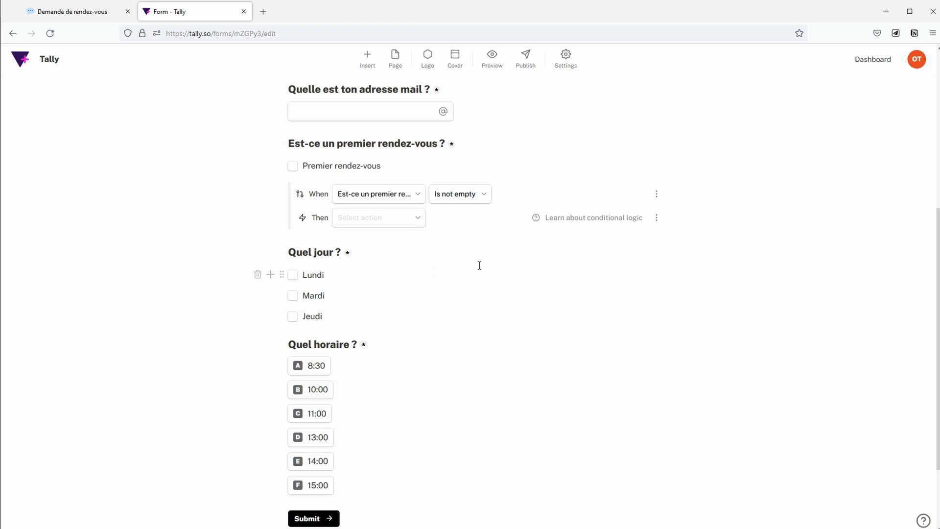
click(410, 221)
click(393, 306)
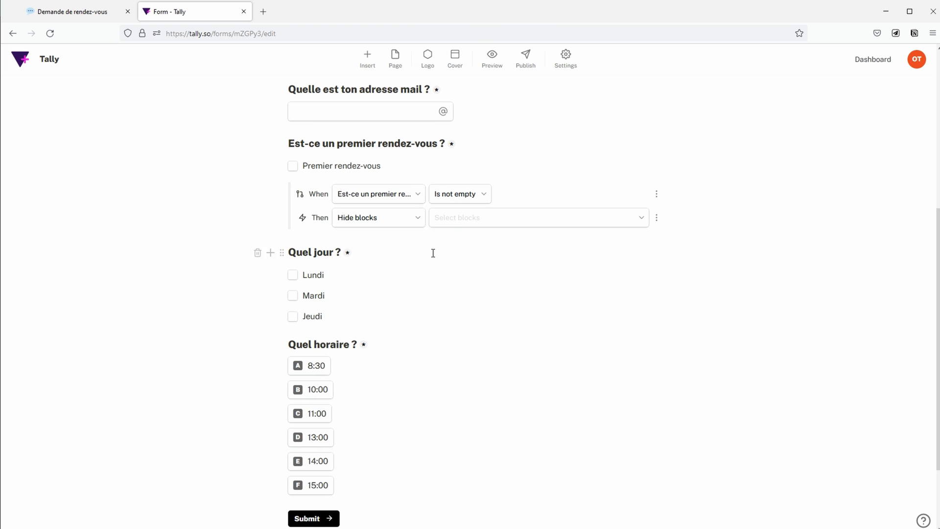
click(459, 220)
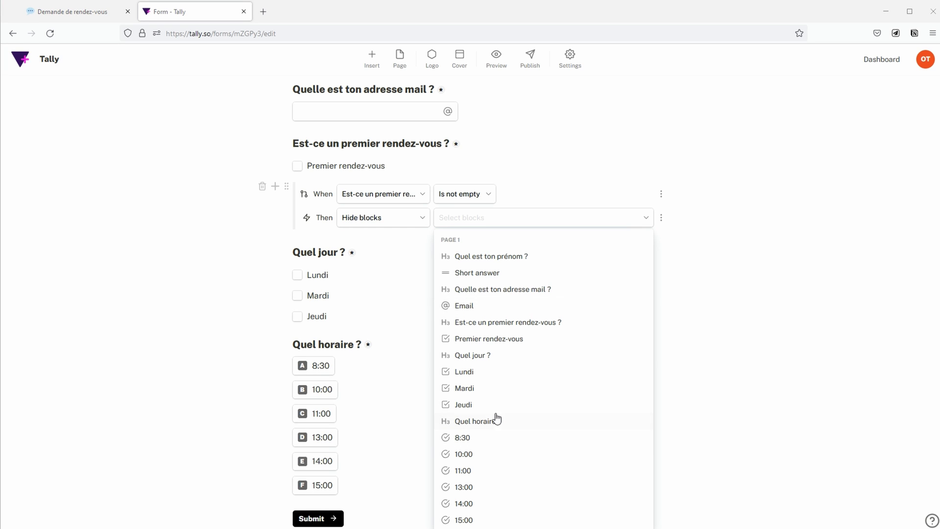
click(484, 454)
click(487, 487)
click(487, 504)
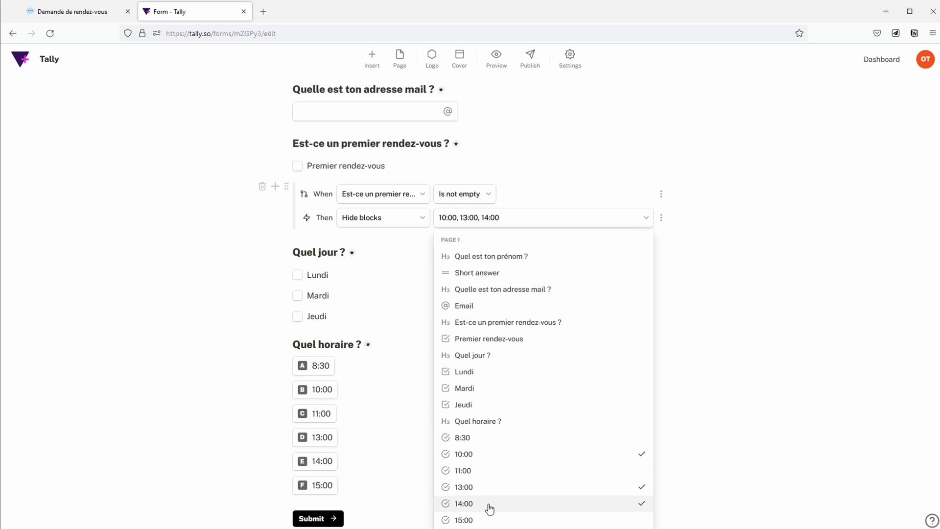
click(484, 519)
click(676, 268)
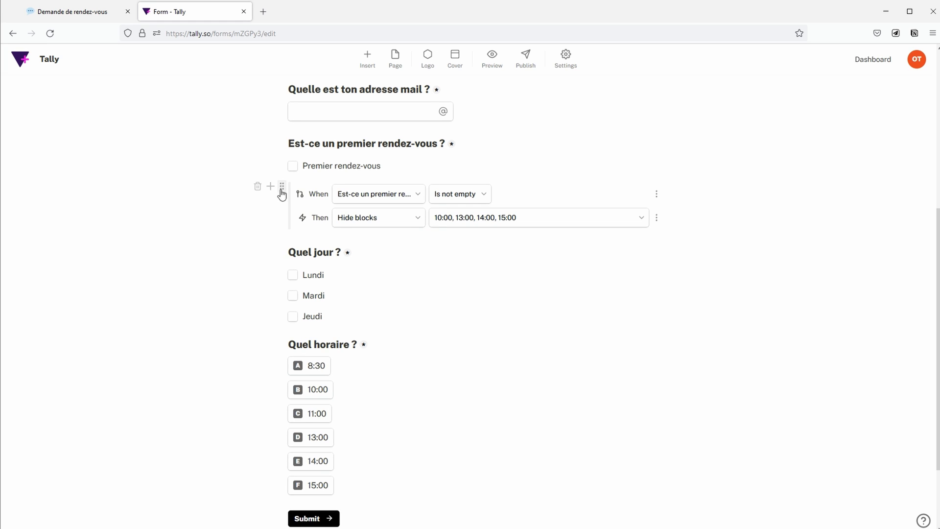
Step: Duplicate the rule so that when the answer is empty it hides 8:30 and 11:00
click(286, 186)
click(306, 221)
click(457, 253)
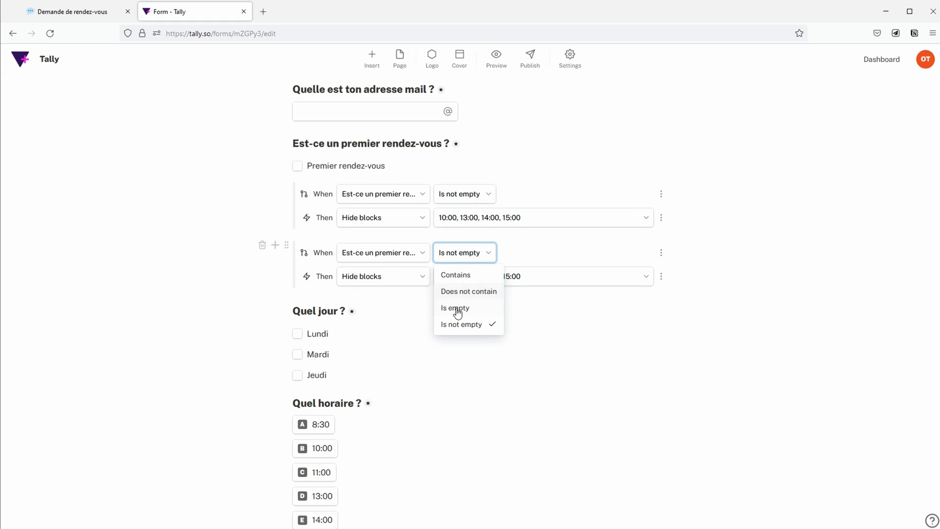
click(457, 307)
click(446, 284)
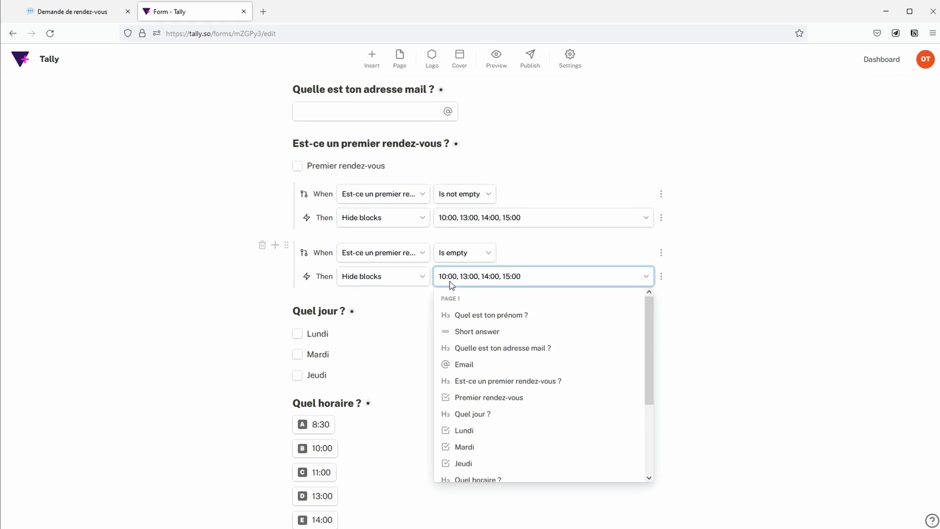
scroll(556, 421, down, 2)
click(551, 398)
click(550, 414)
click(544, 431)
click(539, 447)
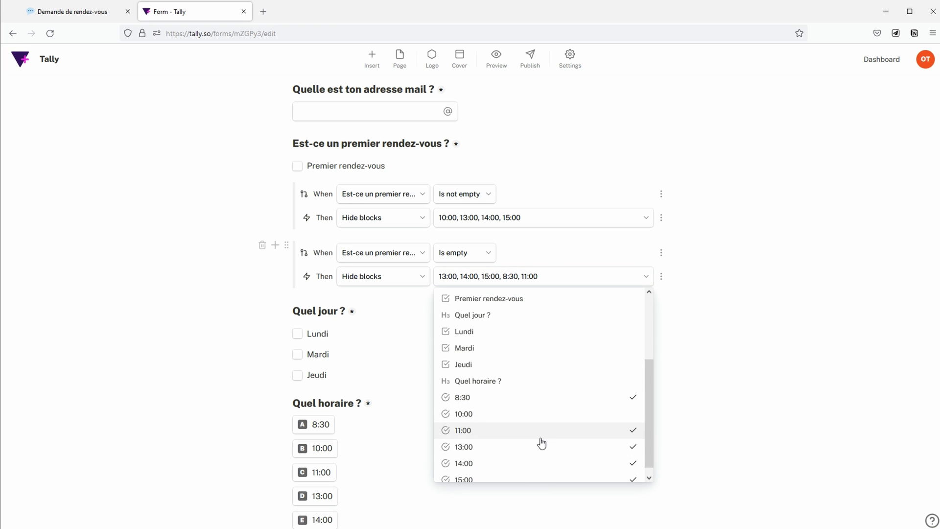
click(537, 463)
click(547, 478)
click(738, 409)
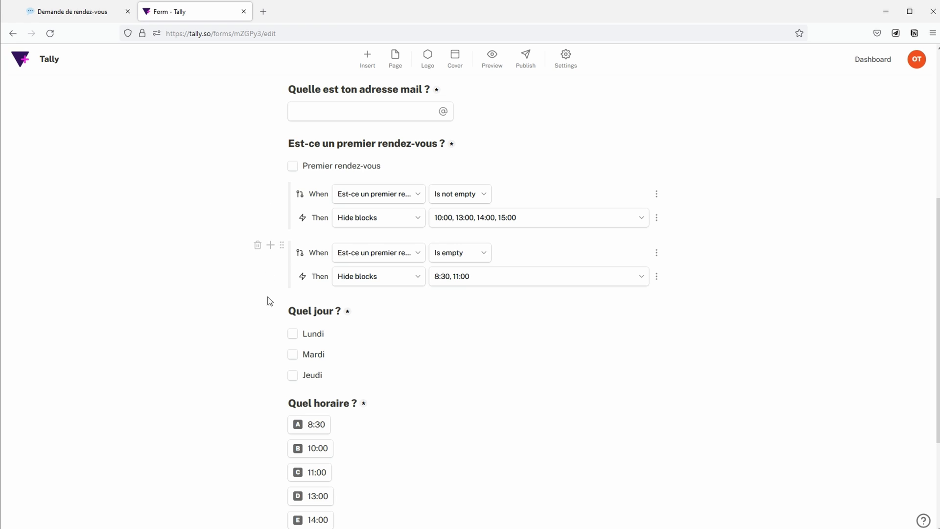
scroll(607, 398, down, 3)
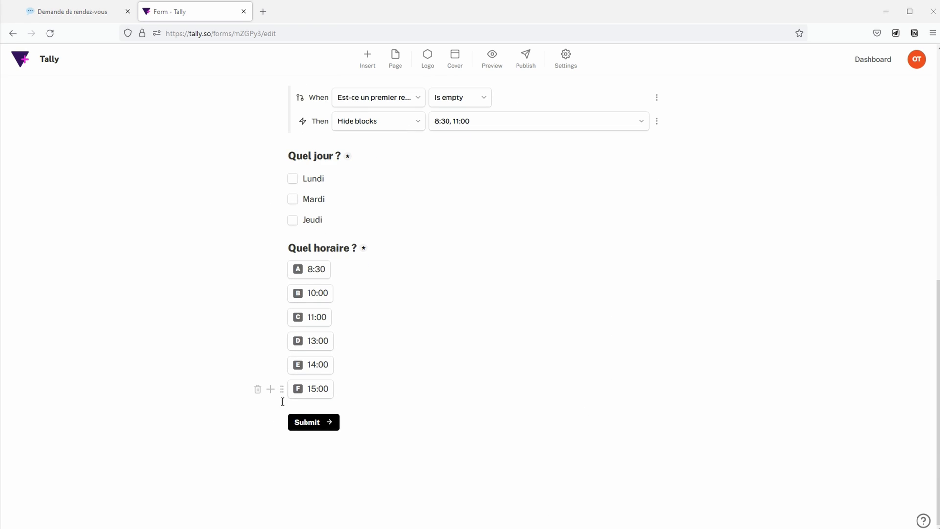
Step: Insert a page break after the time question, labelling its button 'Questions suivantes'
click(274, 392)
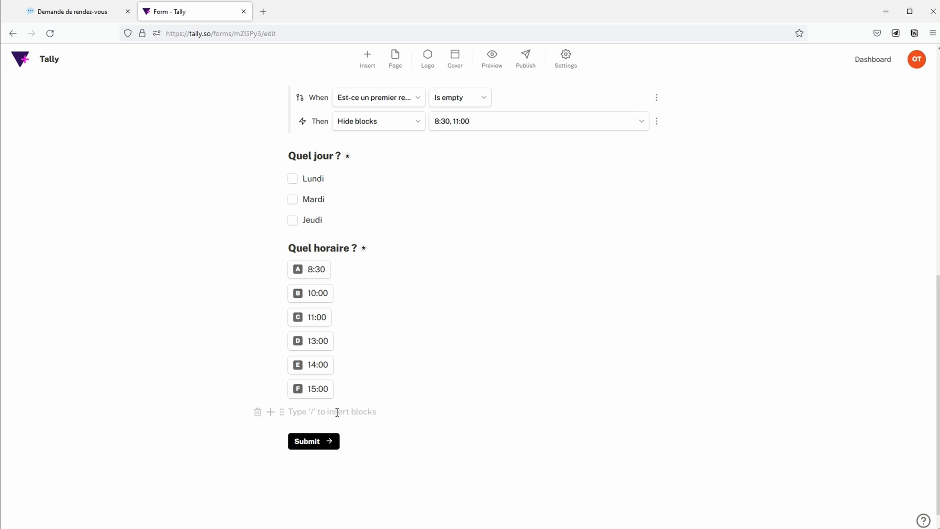
text(/)
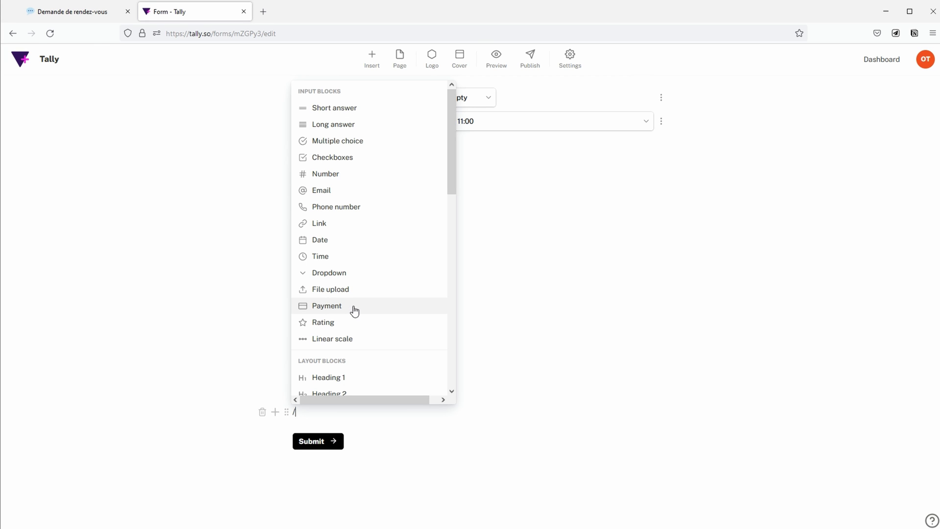
text(pa)
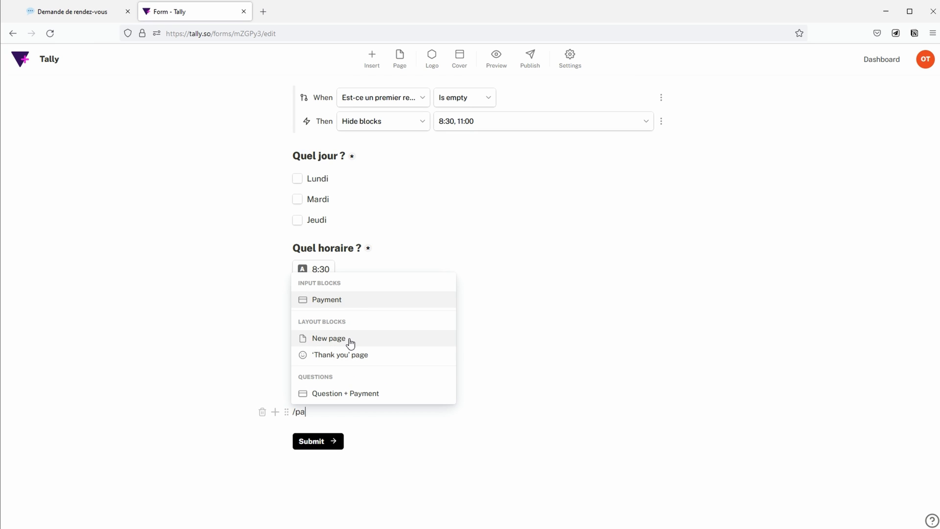
click(350, 339)
click(313, 404)
text(Que)
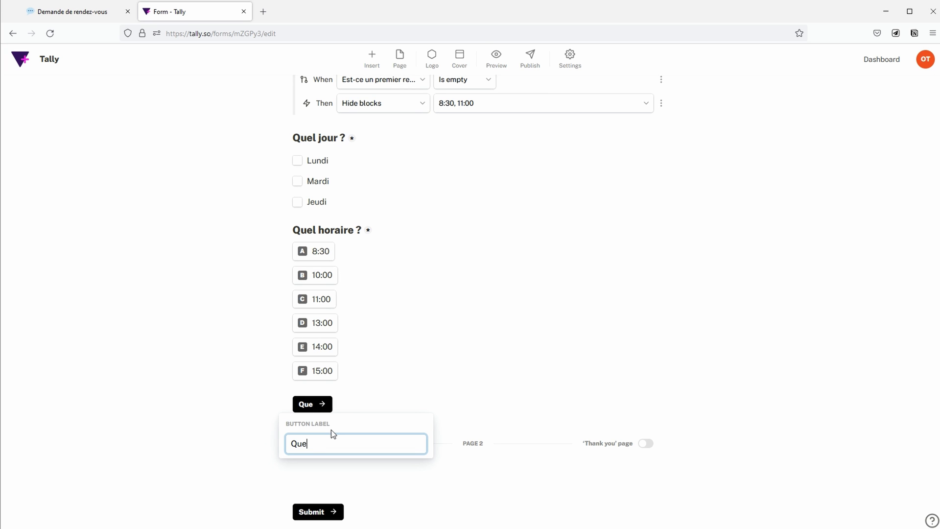
text(stions suivantes)
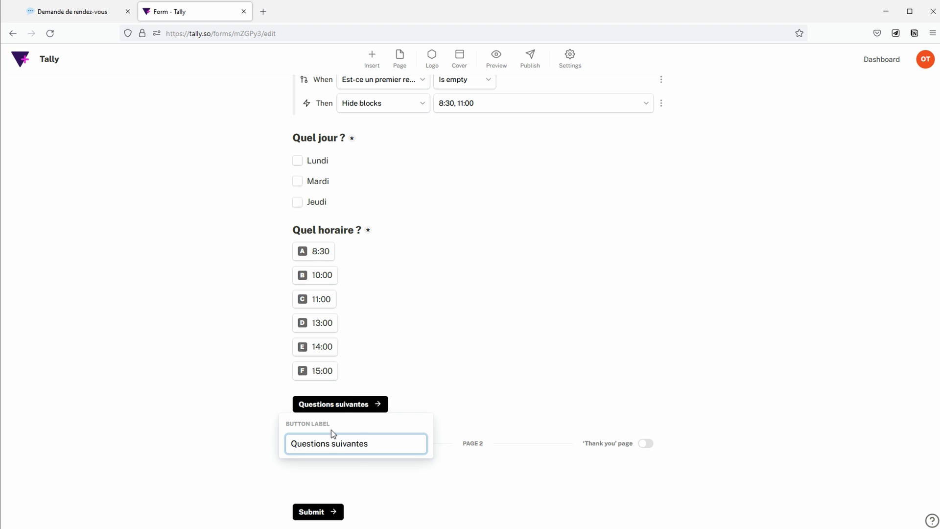
click(466, 445)
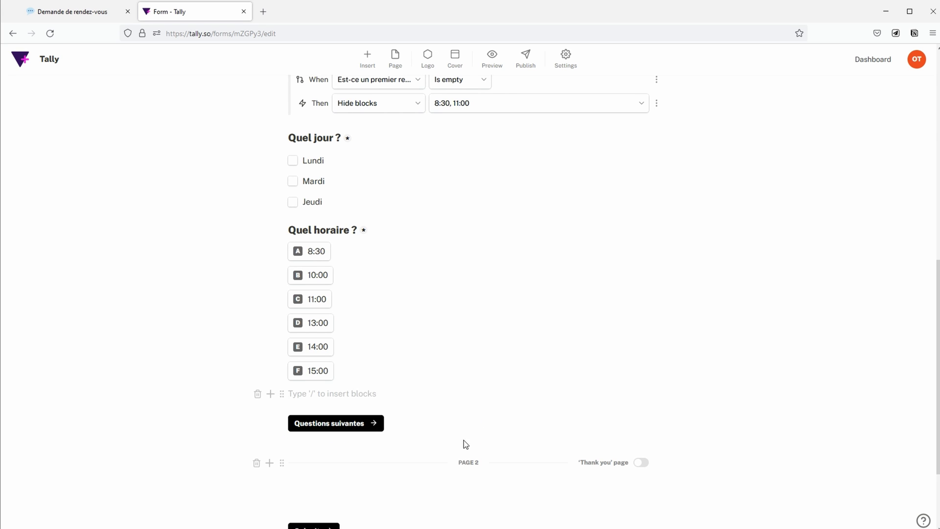
Step: Start a new block on page 2 and bring up the question menu with /q
scroll(405, 436, down, 3)
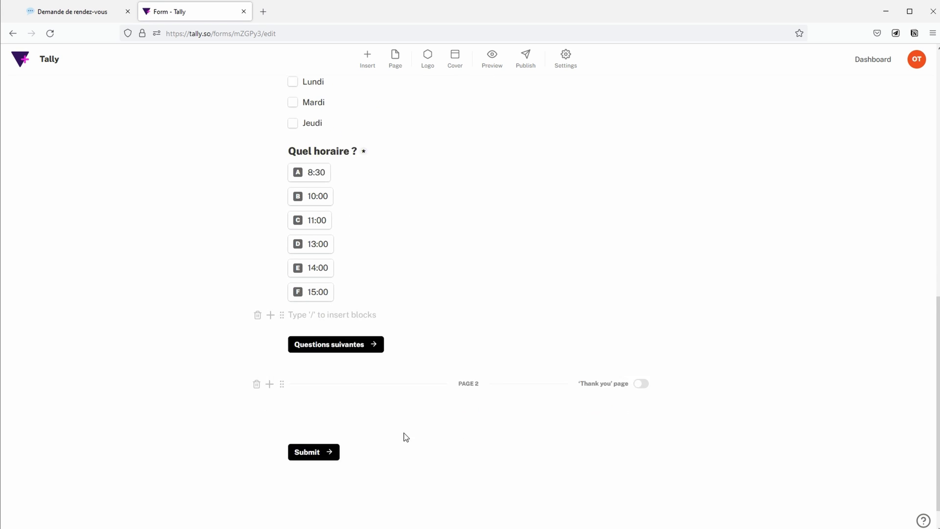
click(362, 395)
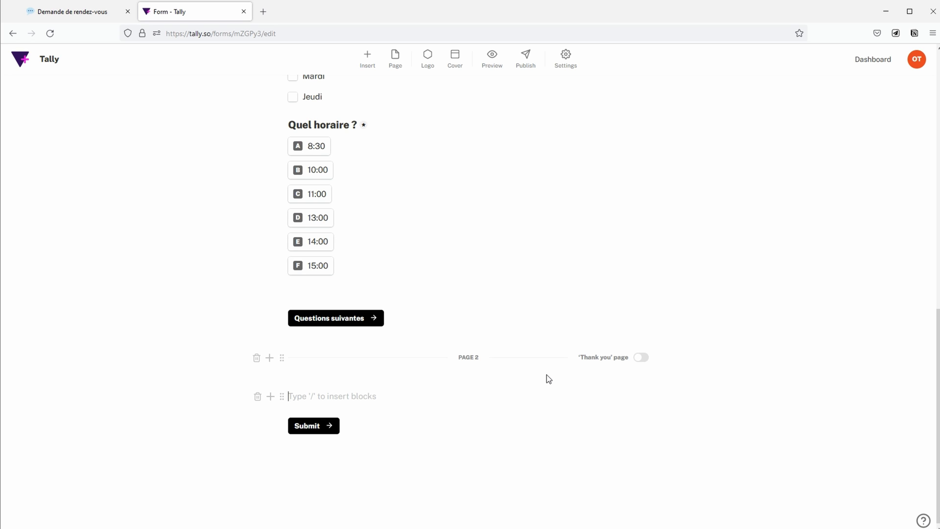
text(/q)
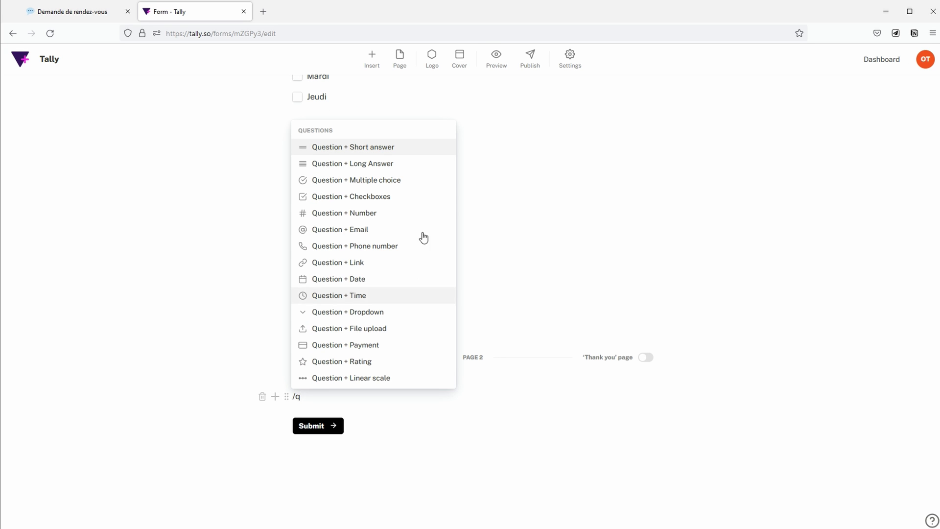
Step: Insert a linear scale question titled 'évalue ton problème'
click(405, 379)
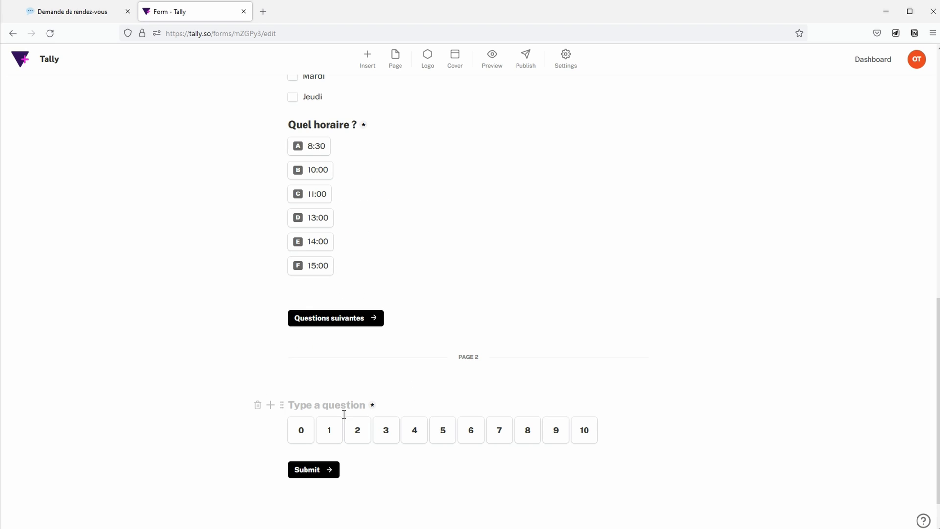
text(évalue ton problème)
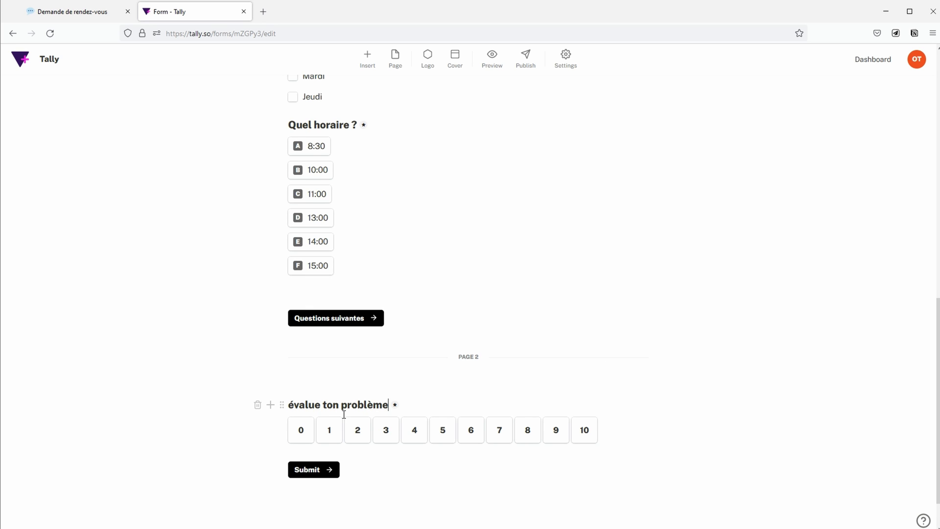
scroll(588, 399, down, 2)
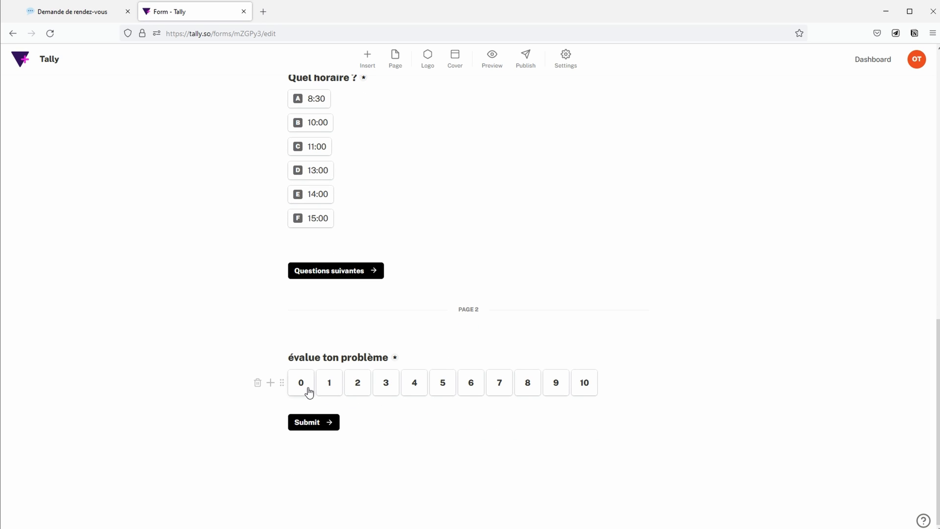
Step: Start the scale at 1 with end labels 'Peu problématique' and 'Très problématique'
click(279, 384)
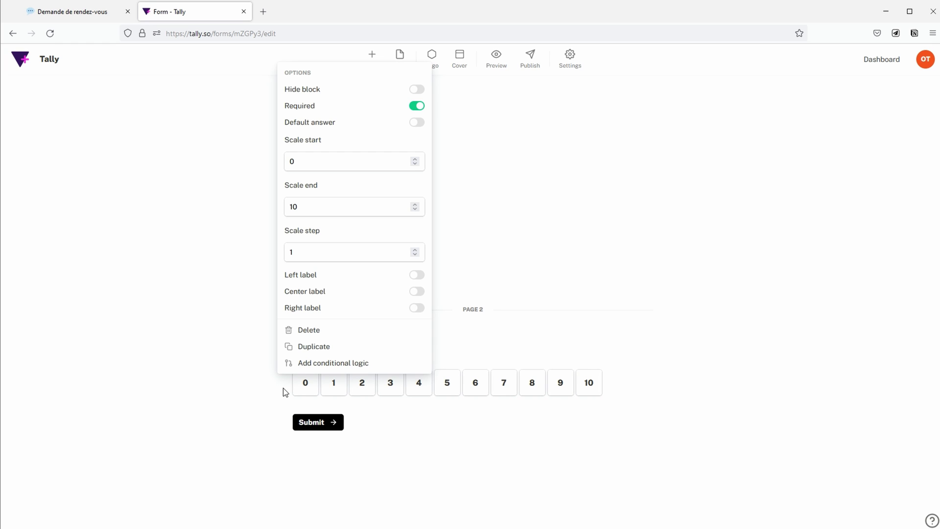
double_click(355, 162)
text(1)
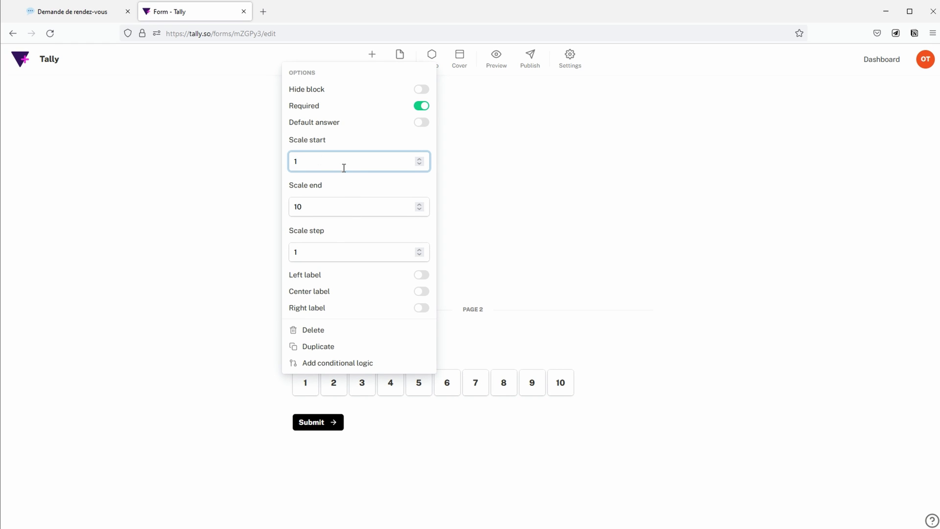
click(407, 274)
text(Peu)
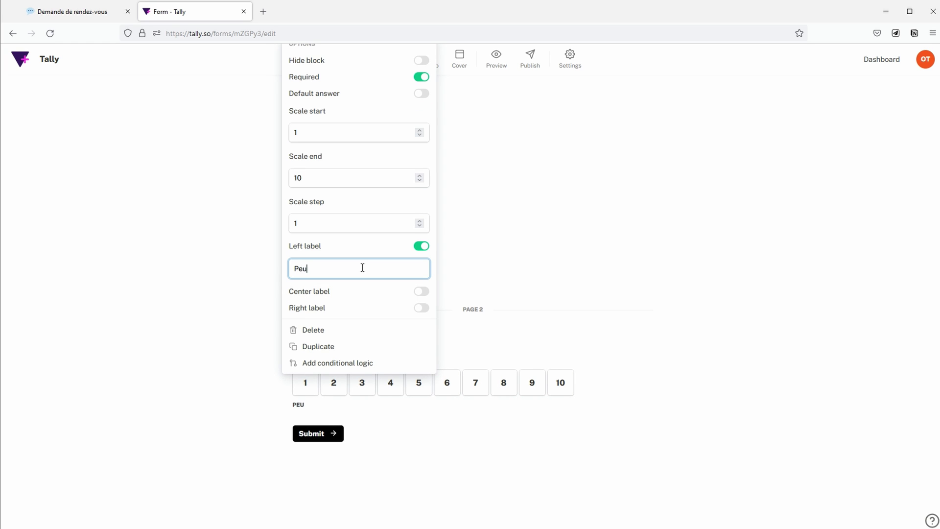
text( problématique)
click(353, 312)
text(T)
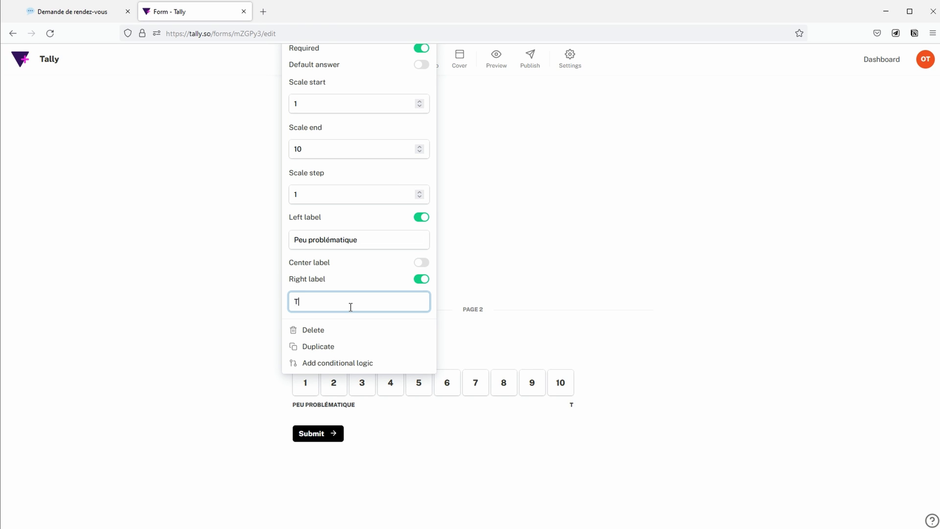
text(rès problématique)
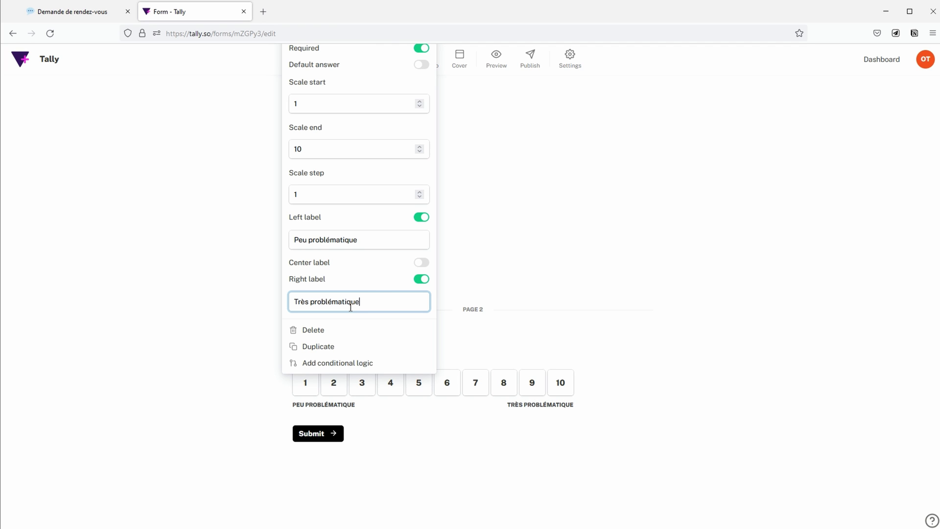
click(427, 448)
click(277, 412)
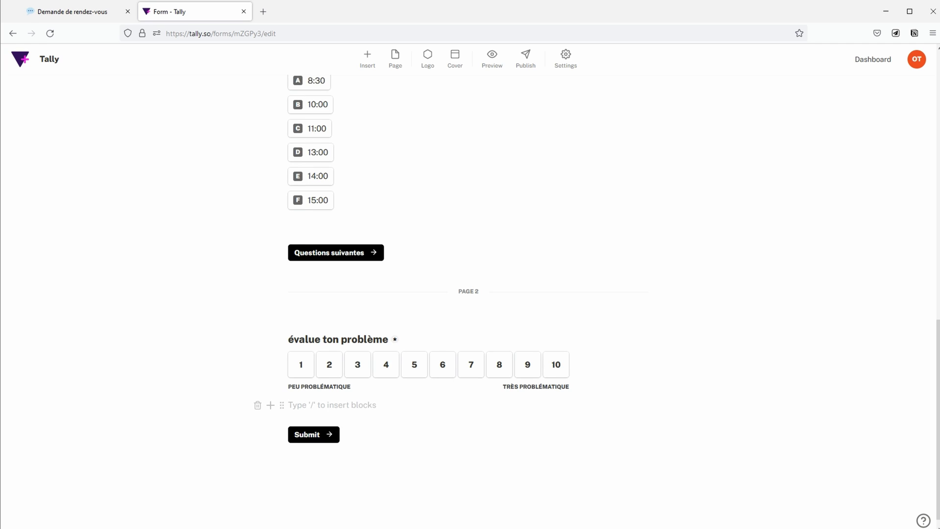
Step: Insert the long-answer question 'Ton message' and delete the stray 'texte court' block
text(/q)
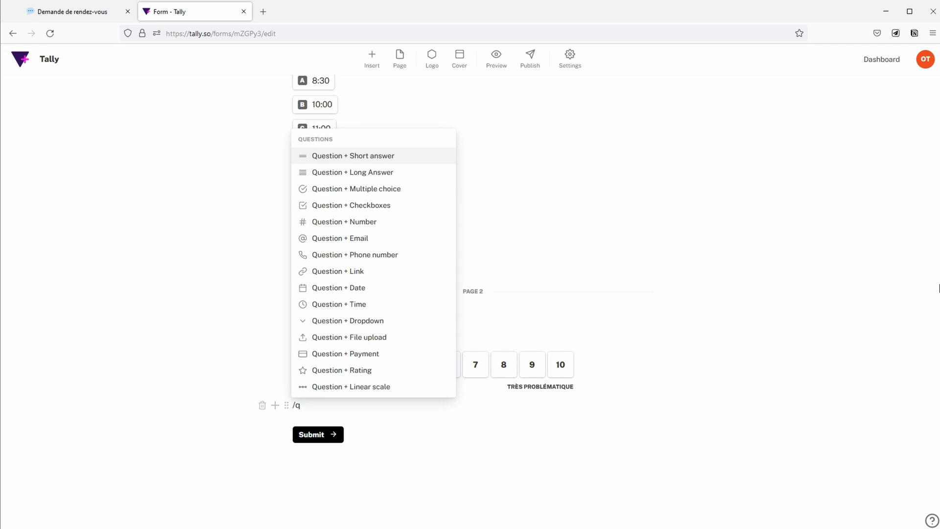
click(422, 173)
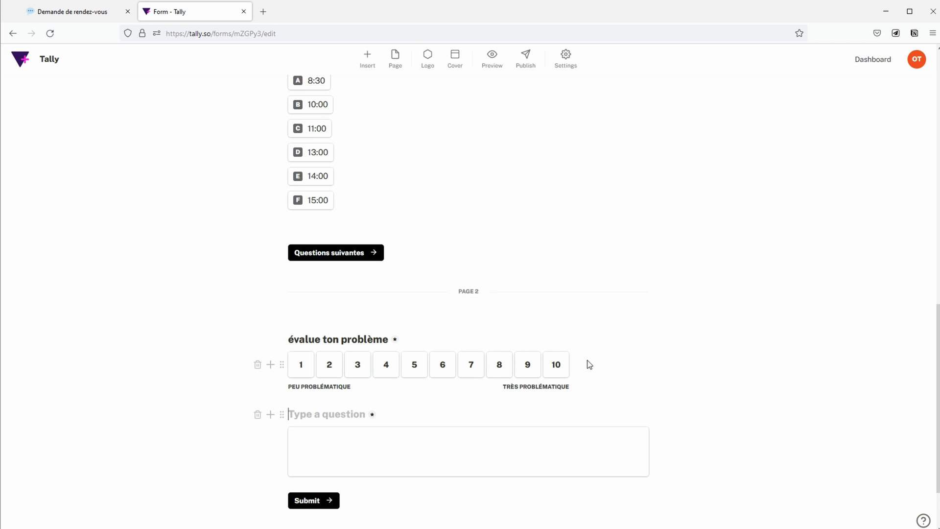
text(Ton message)
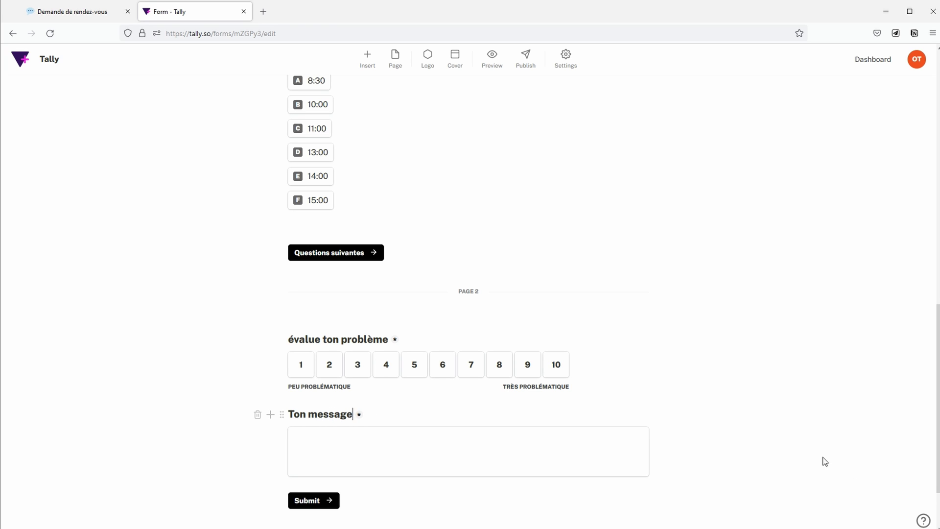
key(Return)
click(354, 335)
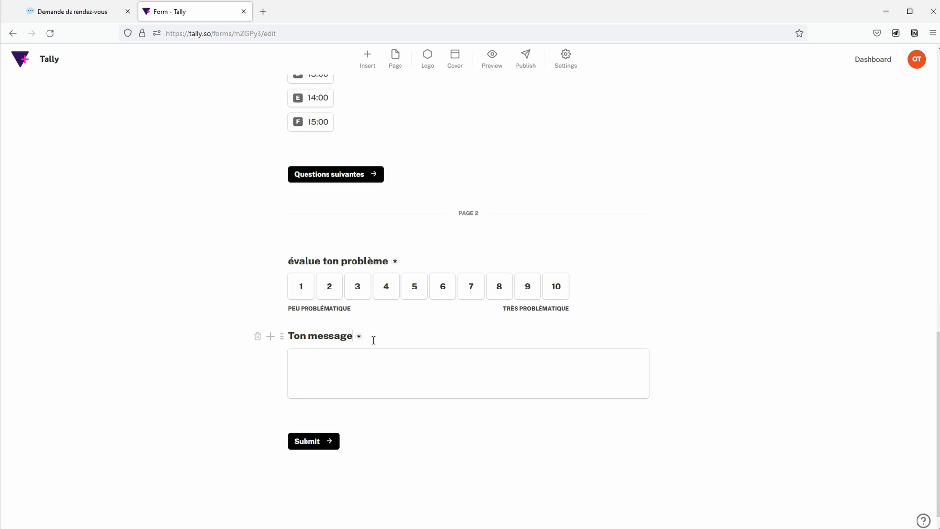
key(Return)
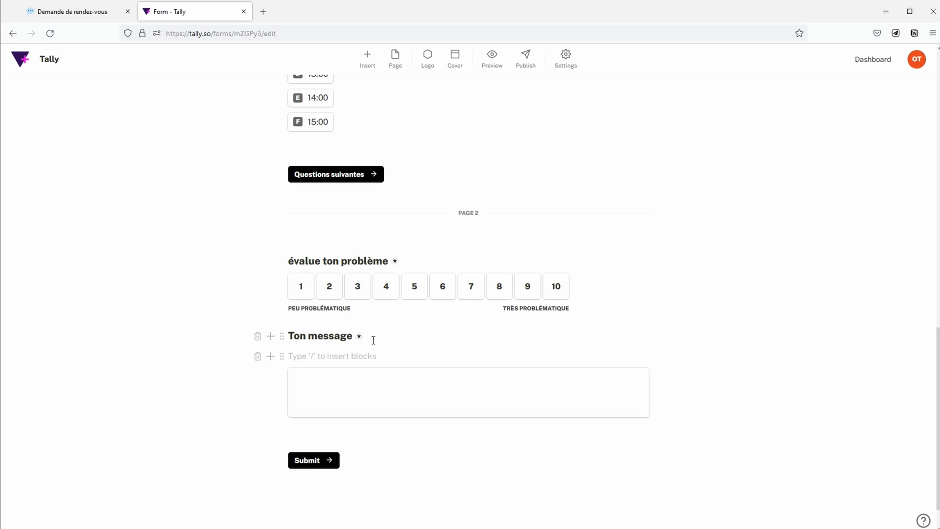
text(texte court)
click(258, 356)
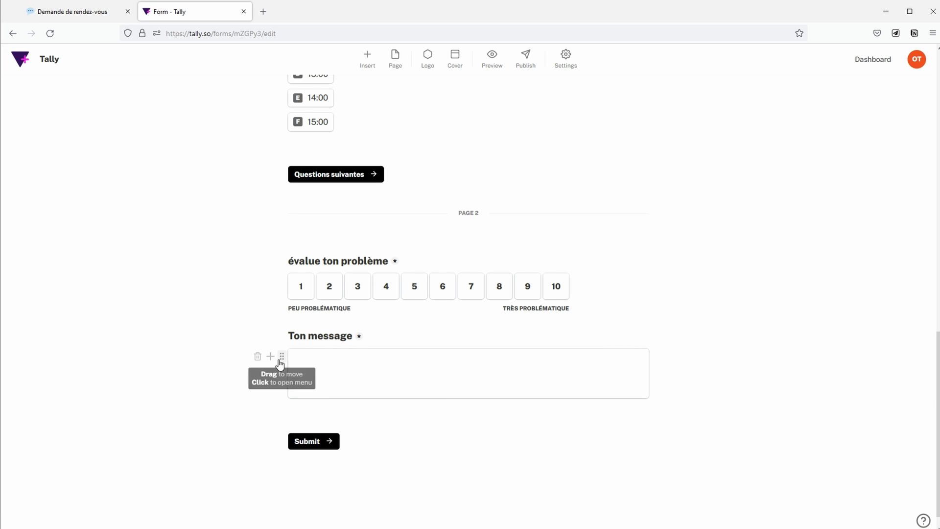
click(280, 359)
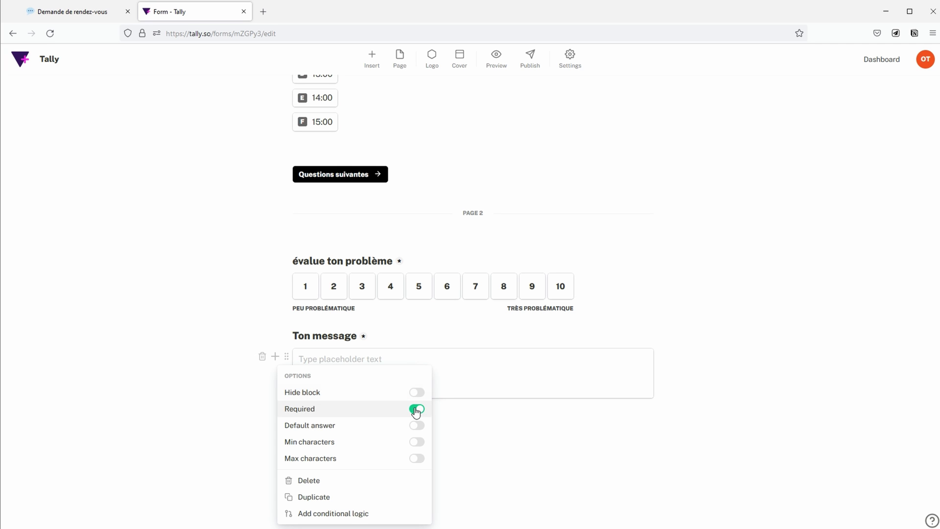
Step: Make 'Ton message' optional and enable a default answer for the email question
click(416, 408)
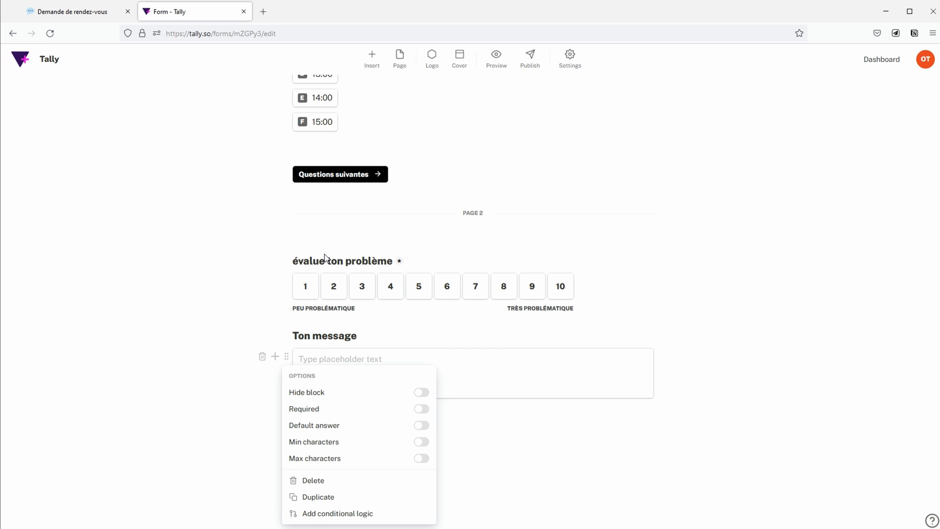
scroll(239, 252, up, 3)
scroll(241, 251, up, 7)
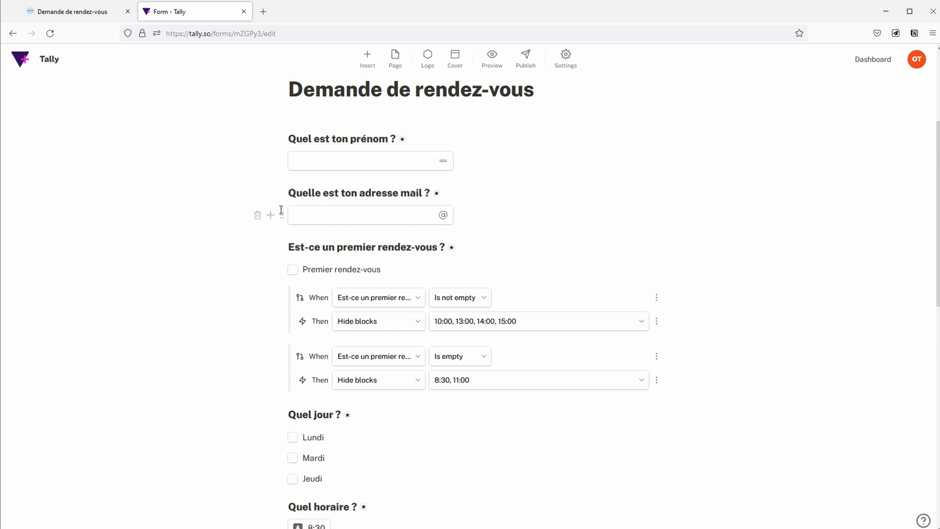
click(282, 216)
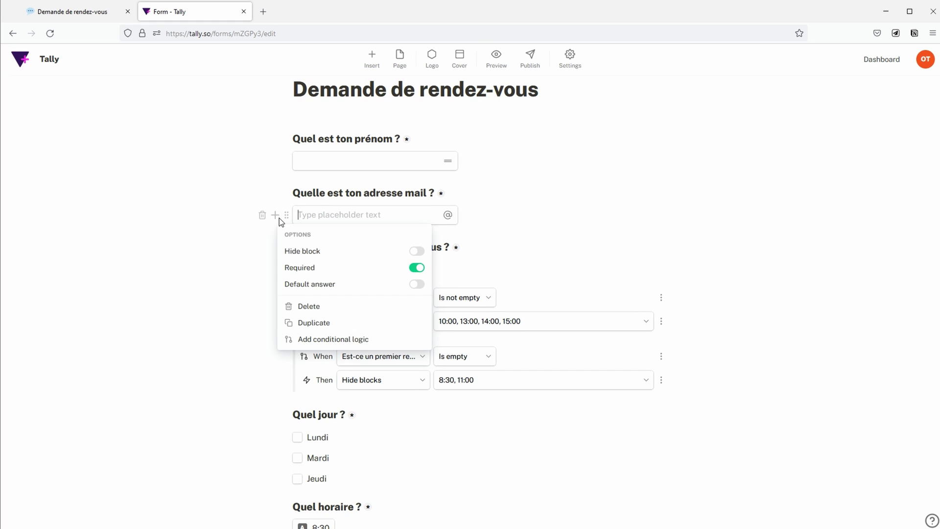
click(340, 283)
Step: Add a third page set as the 'Thank you' page, then preview the form
scroll(757, 388, down, 10)
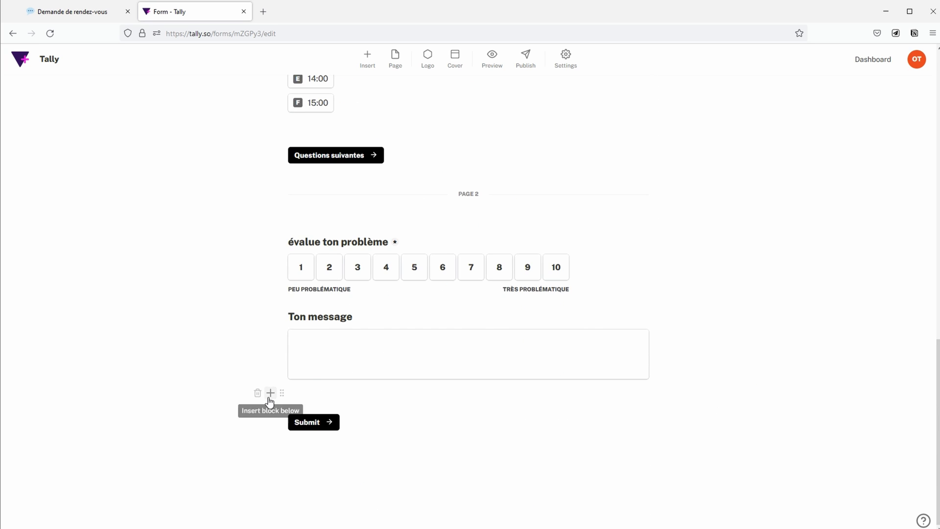
click(271, 393)
text(new)
click(598, 200)
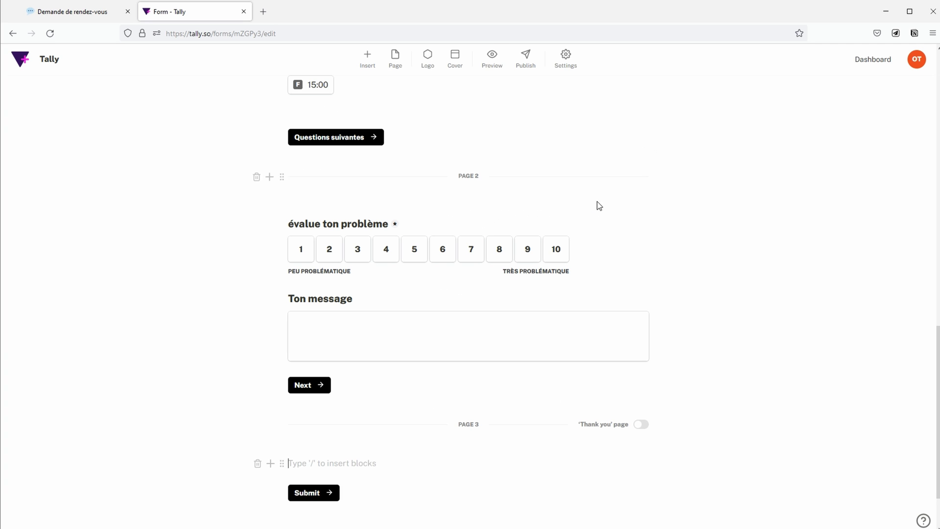
click(641, 424)
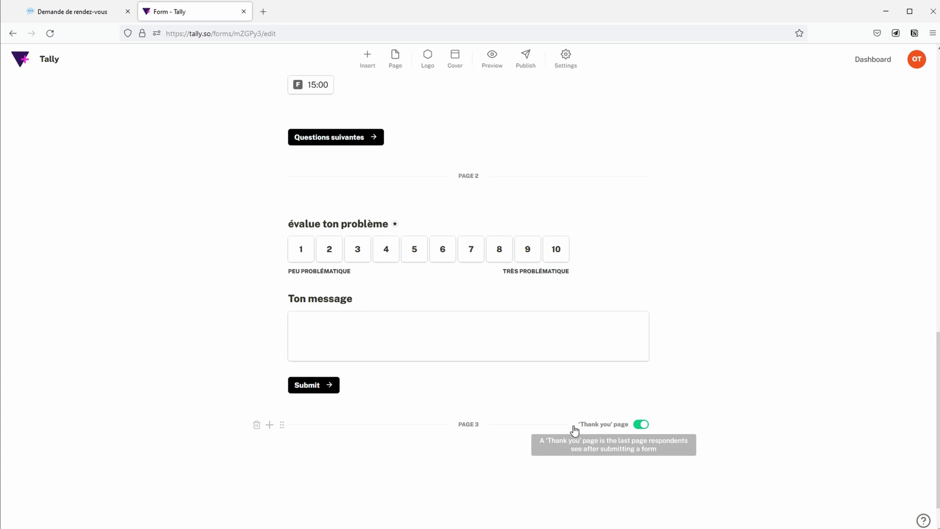
click(492, 64)
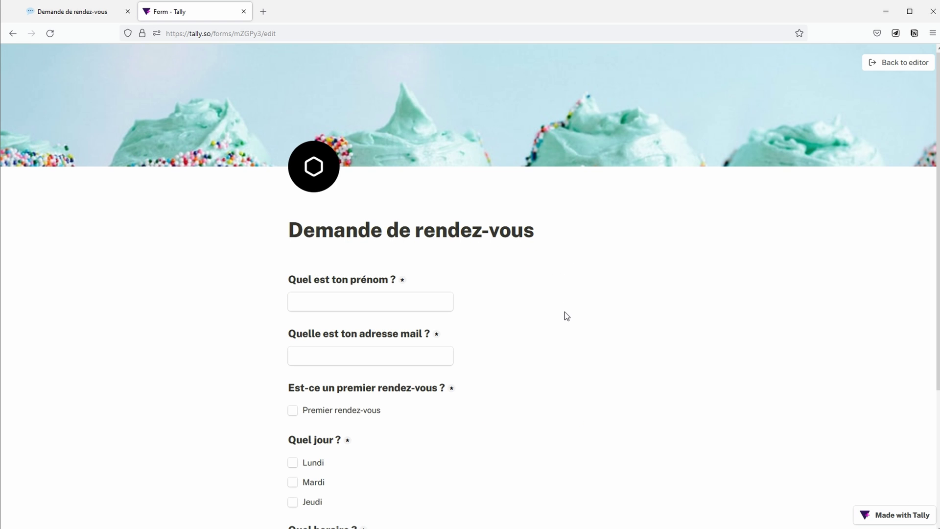
Step: In the preview, use 'Questions suivantes' and 'Continue anyway' to reach page two
scroll(567, 316, down, 4)
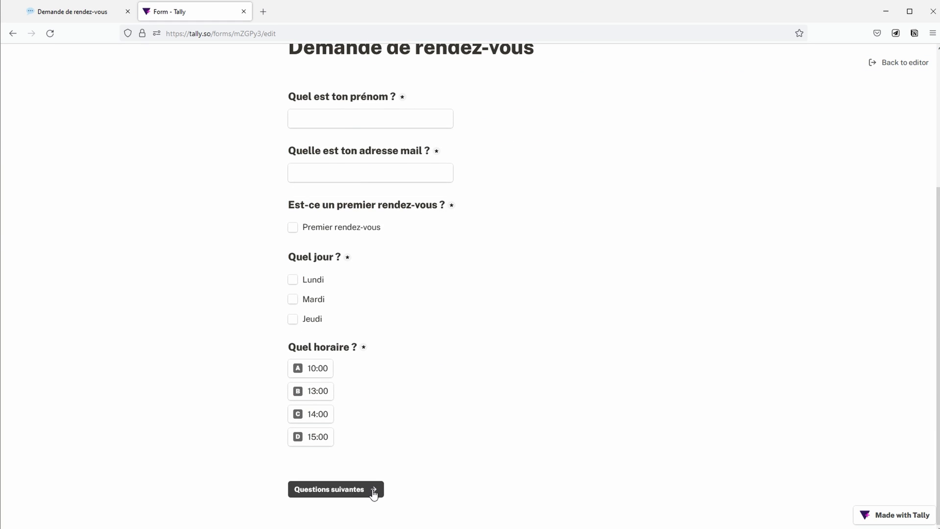
click(374, 490)
scroll(529, 264, down, 1)
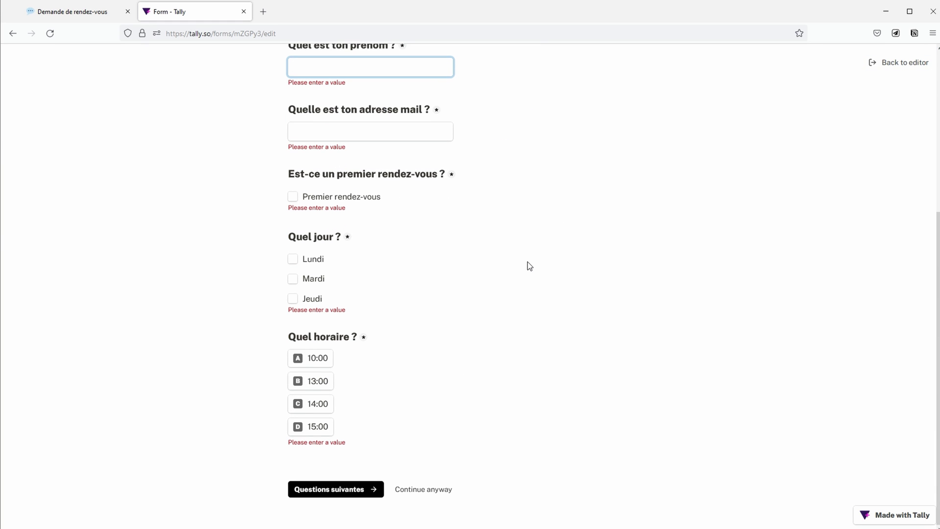
click(432, 491)
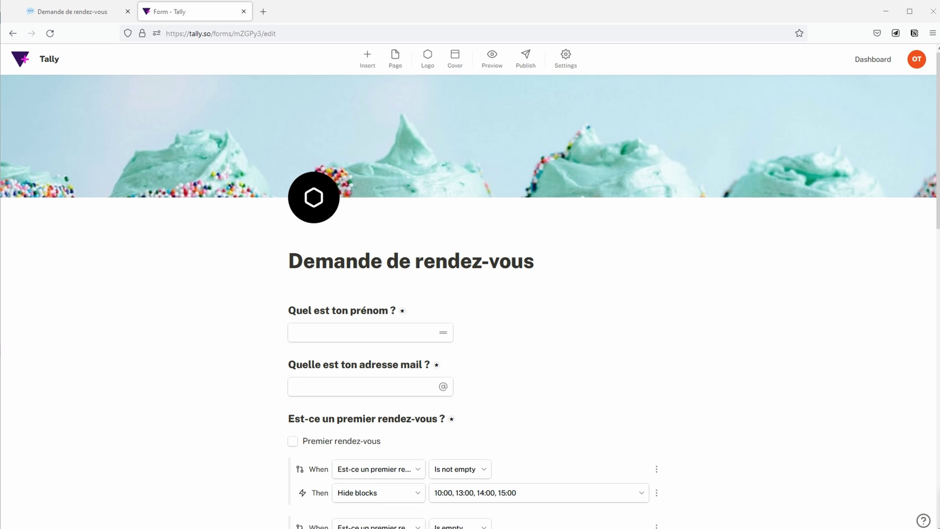
Step: Publish the form, copy its tally.so/r/mZGPy3 share link, and show the Integrations list
click(526, 59)
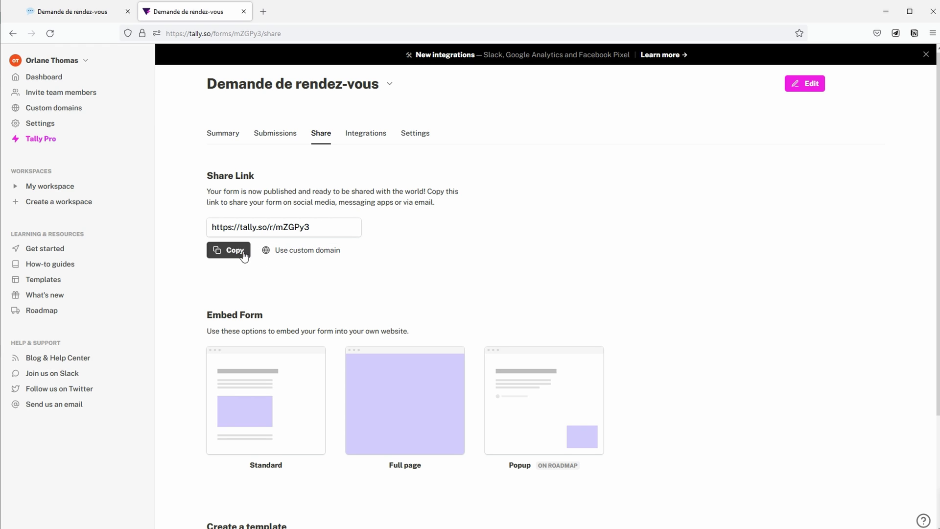
click(229, 250)
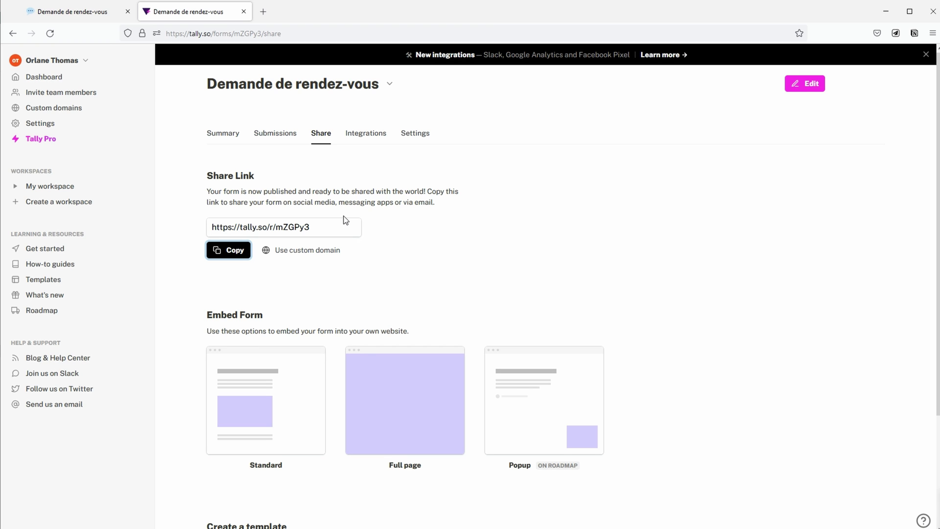
click(378, 139)
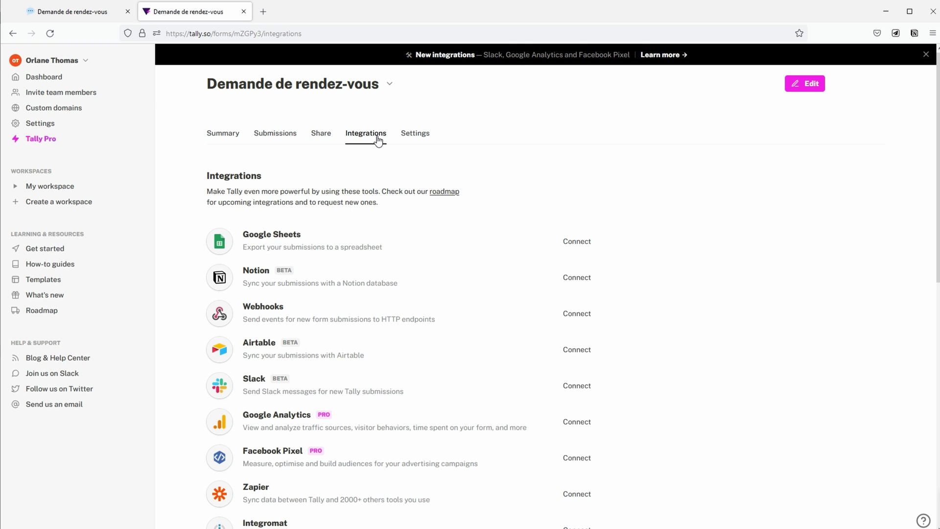
Step: Connect Notion, log in, and allow Tally access to the 'Demande de rendez-vous' page
click(579, 278)
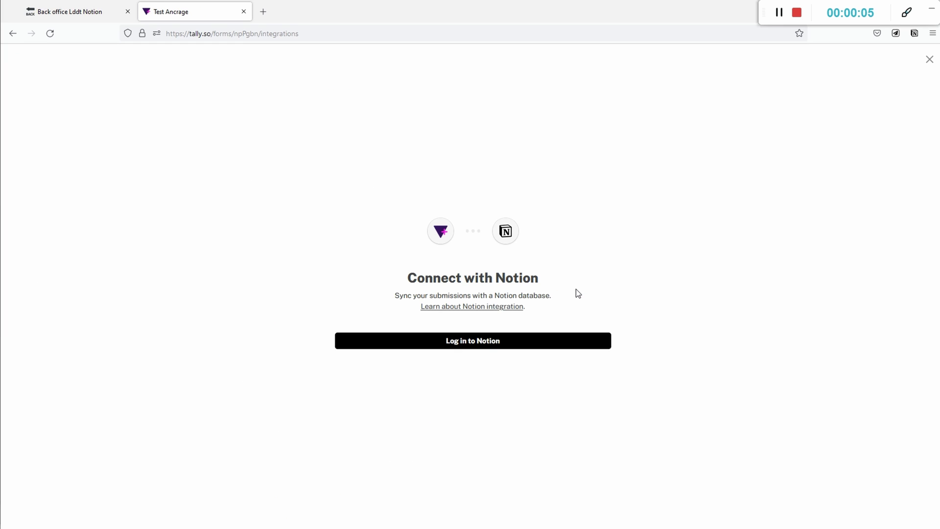
click(502, 341)
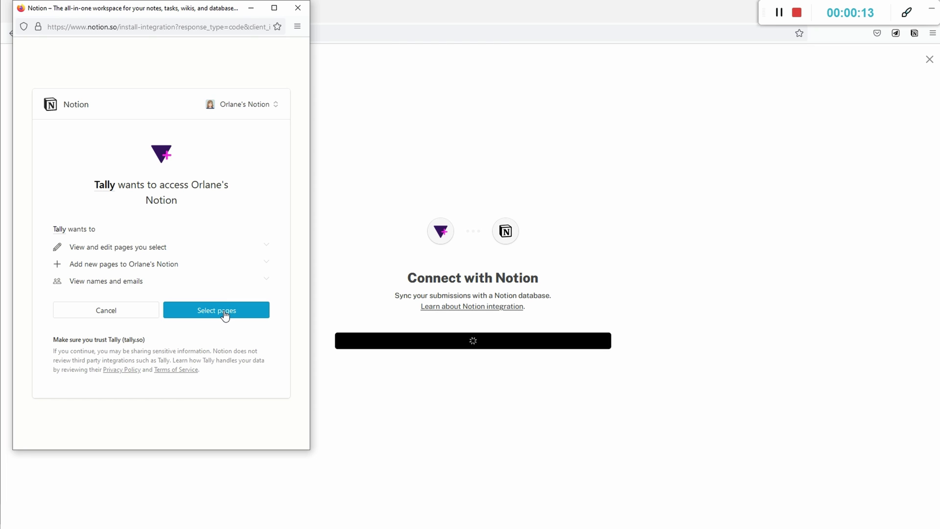
click(225, 314)
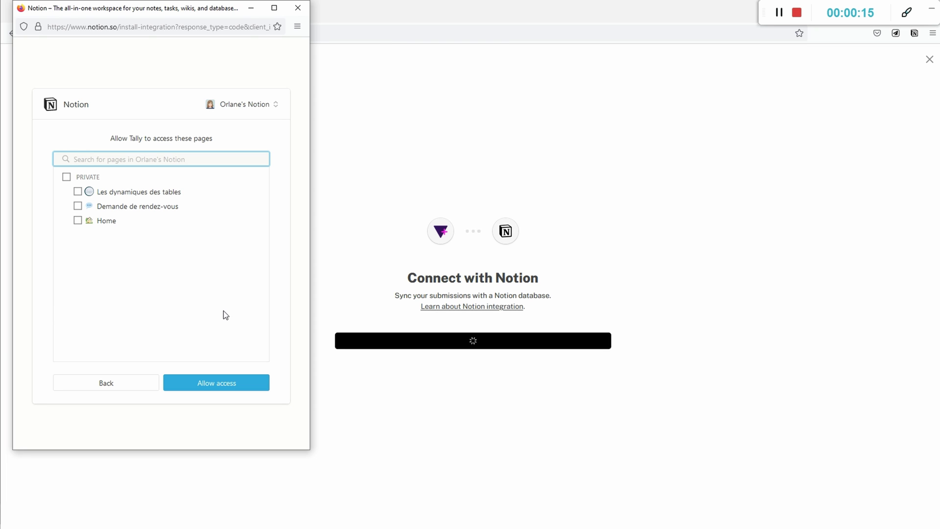
click(77, 206)
click(239, 382)
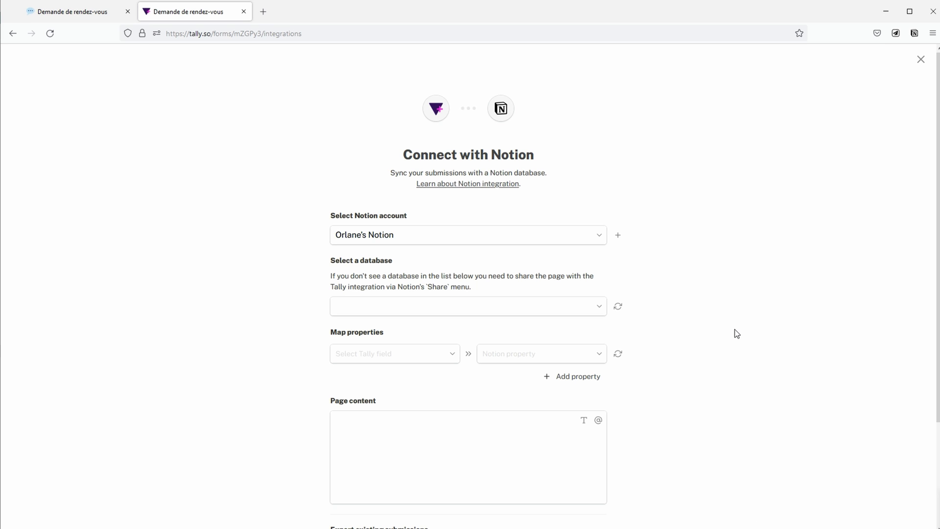
Step: Sync the Tally integration to the Demande de rendez-vous Notion database
scroll(735, 332, down, 1)
scroll(736, 333, up, 1)
click(598, 308)
click(486, 333)
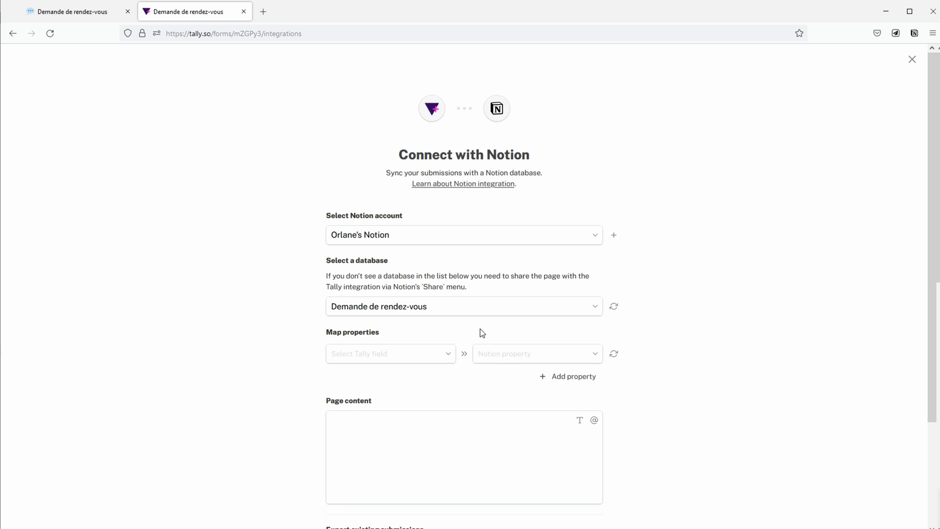
Step: Map the Submitted at field, find no Notion Date property for it, and go to Notion
click(425, 362)
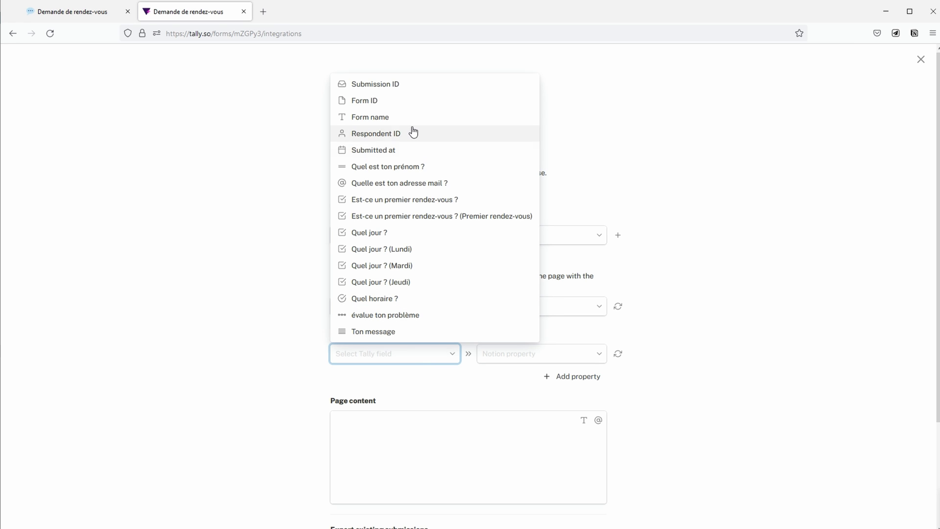
click(405, 149)
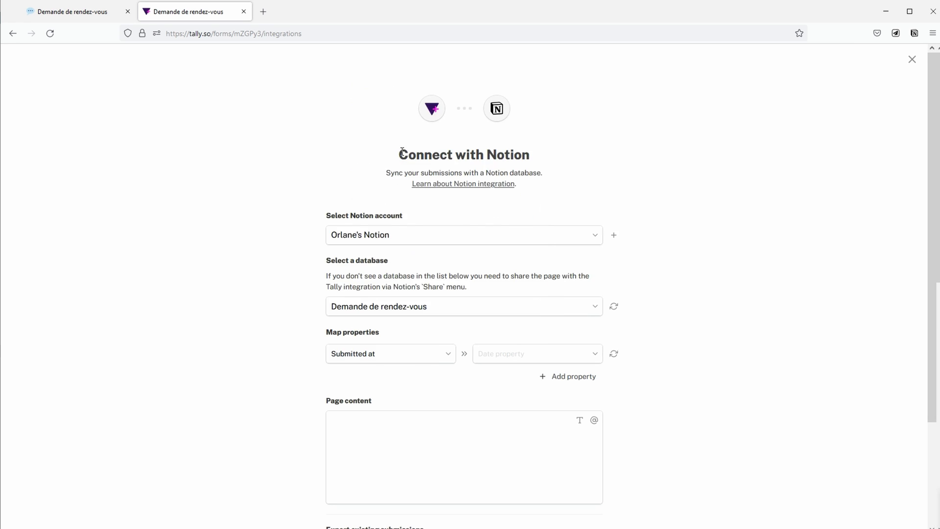
click(488, 356)
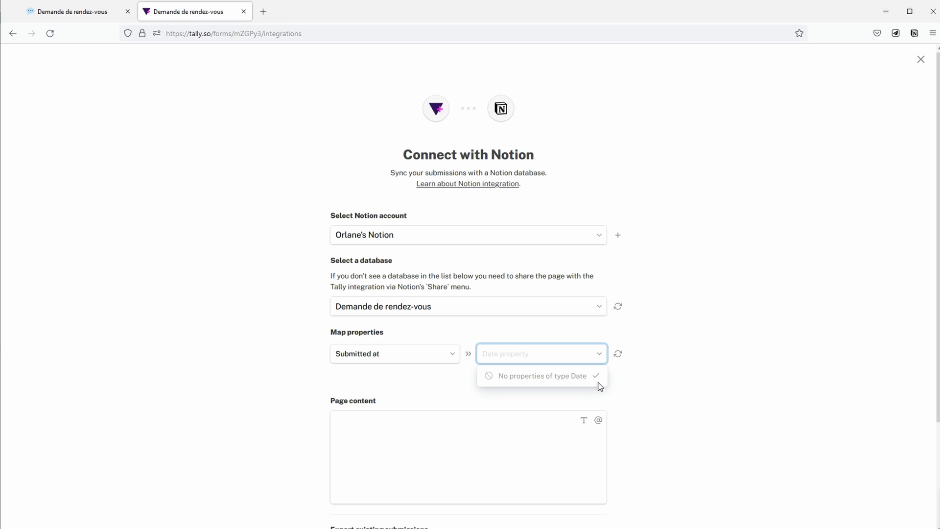
click(87, 11)
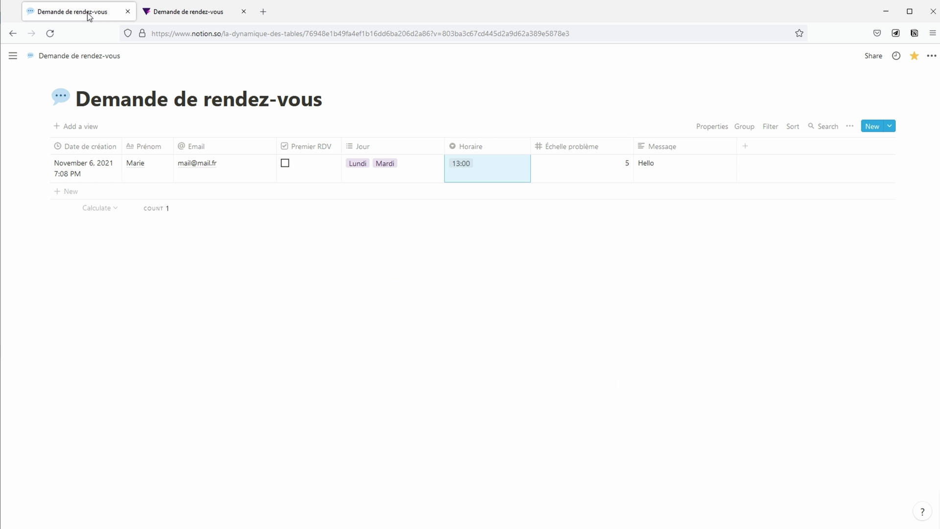
Step: Change the Date de création column's type from Created time to Date
click(93, 147)
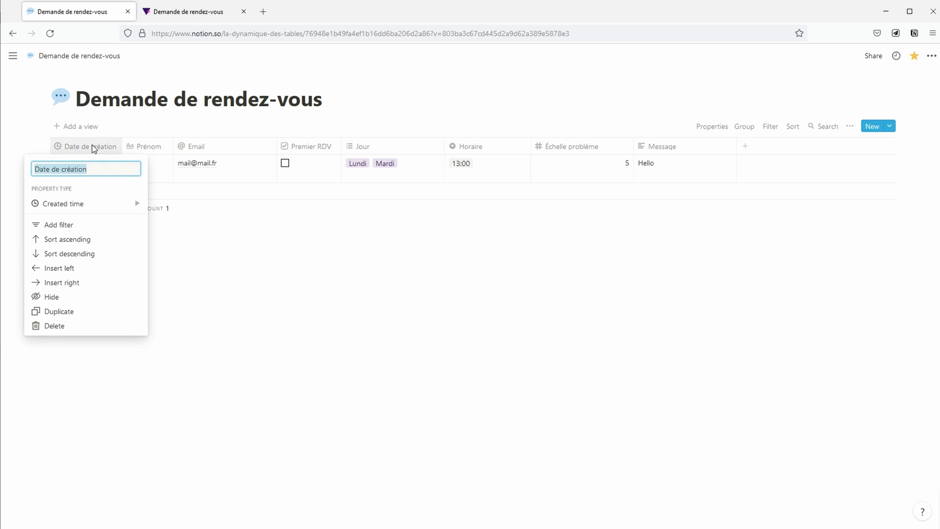
click(99, 204)
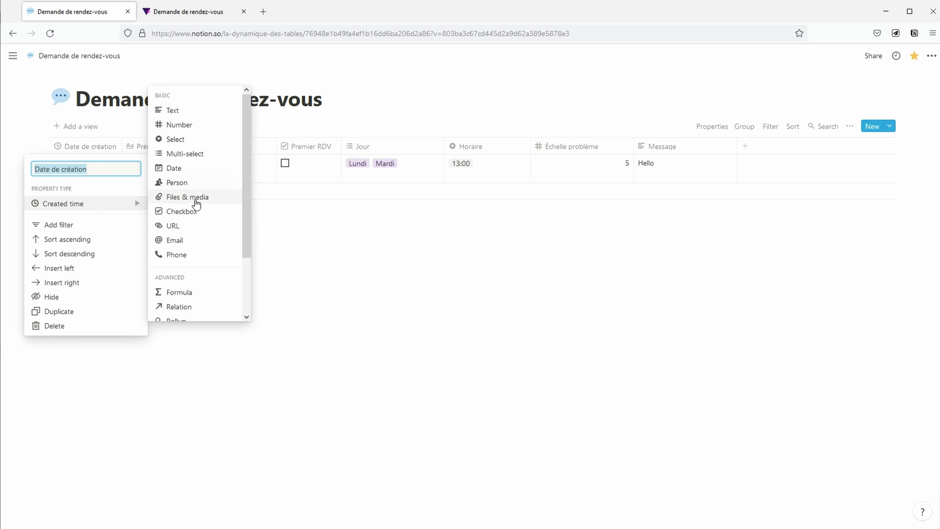
click(189, 169)
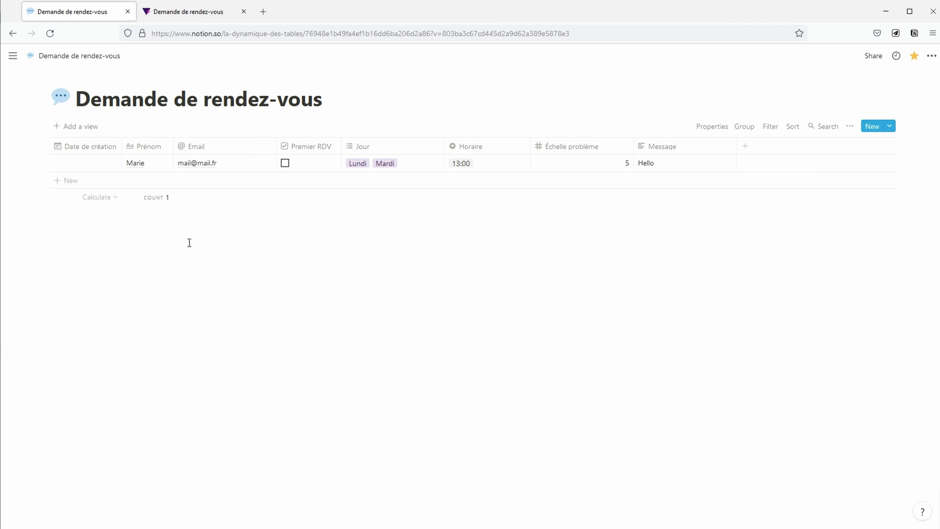
Step: Reload the Notion properties and map Submitted at to Date de création
click(191, 16)
click(618, 355)
click(615, 354)
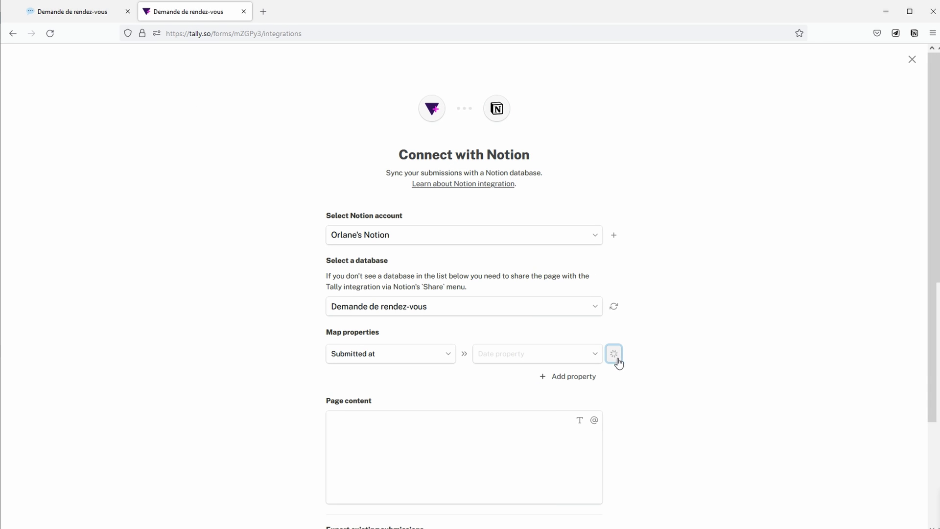
click(570, 358)
click(570, 376)
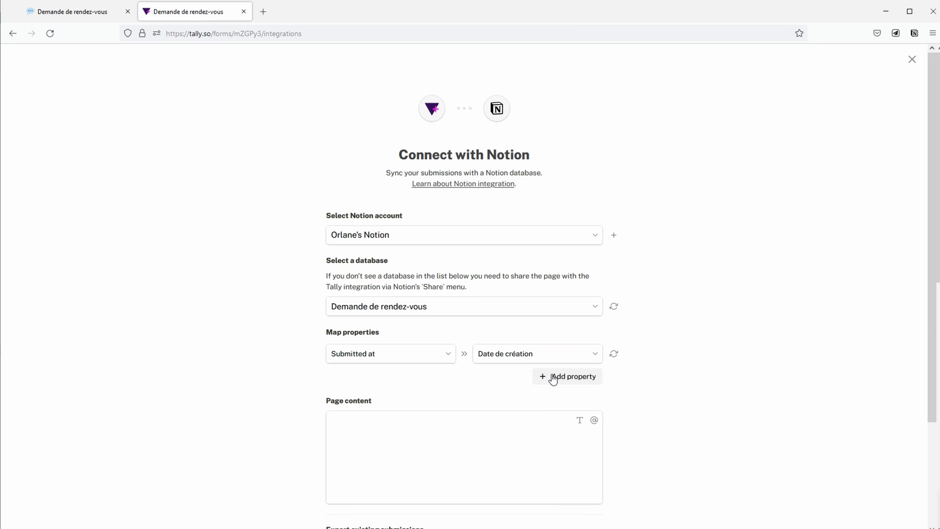
Step: Map Quel est ton prénom ? to Prénom and Quelle est ton adresse mail ? to Email
click(569, 385)
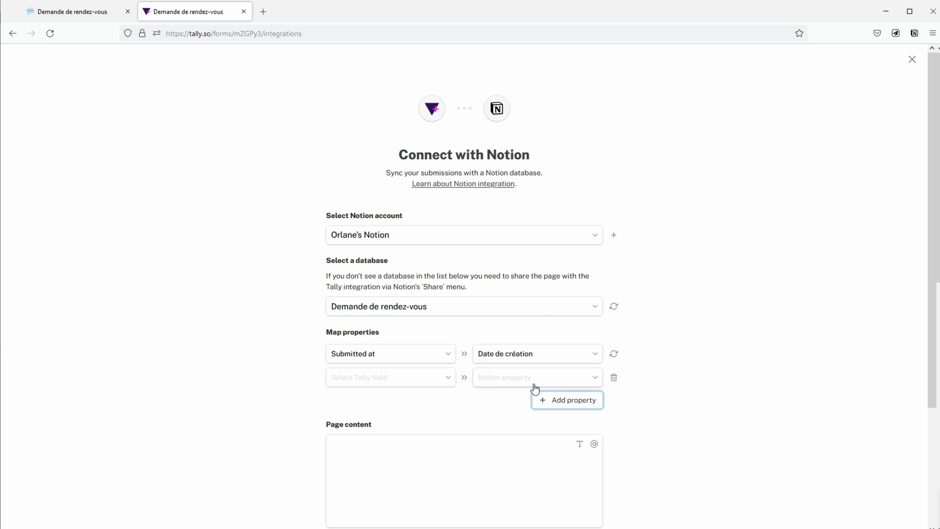
click(442, 381)
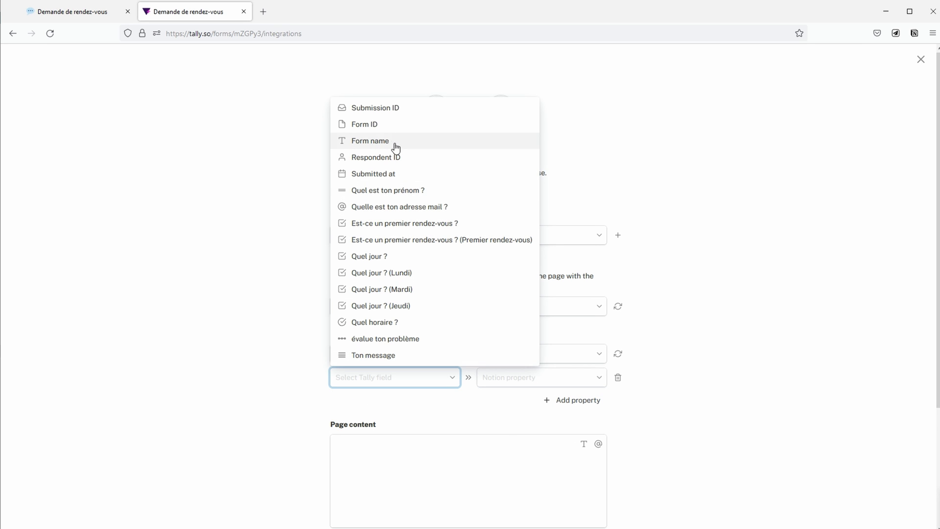
click(396, 189)
click(508, 377)
click(509, 416)
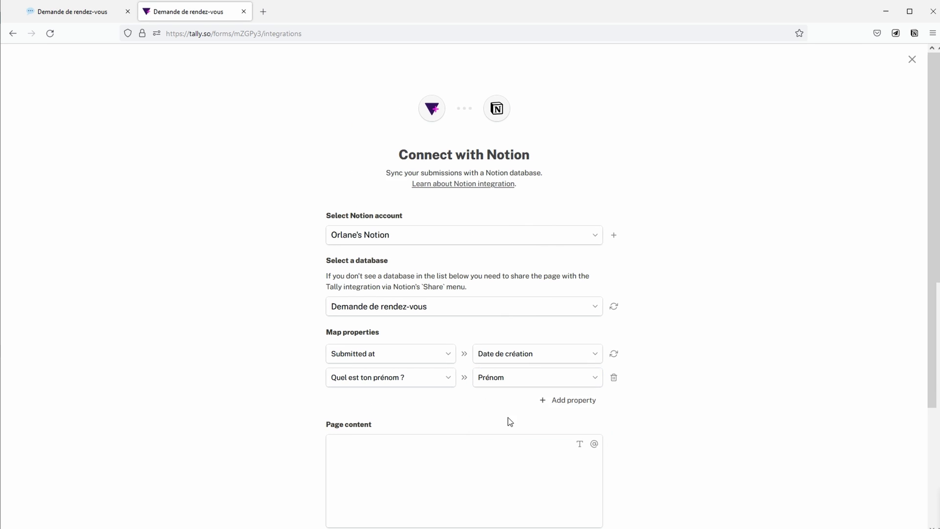
click(551, 402)
click(407, 405)
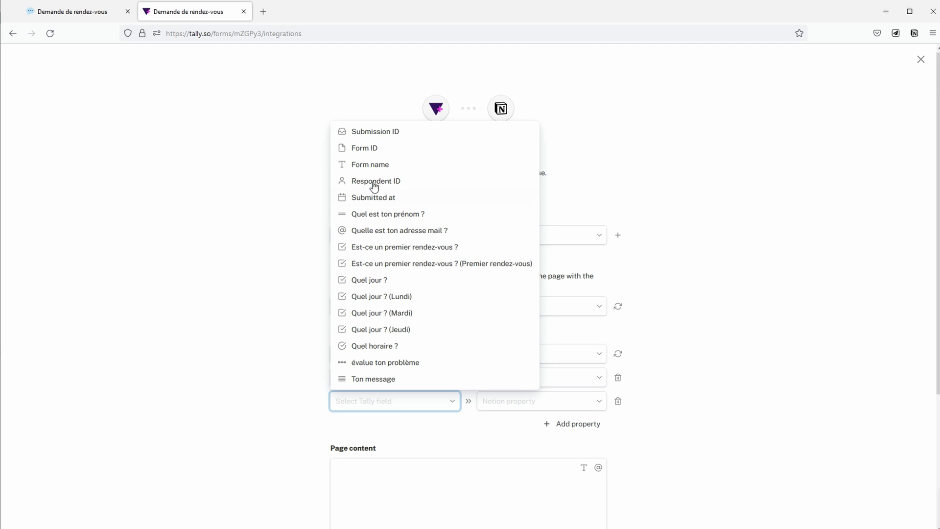
click(395, 230)
click(522, 404)
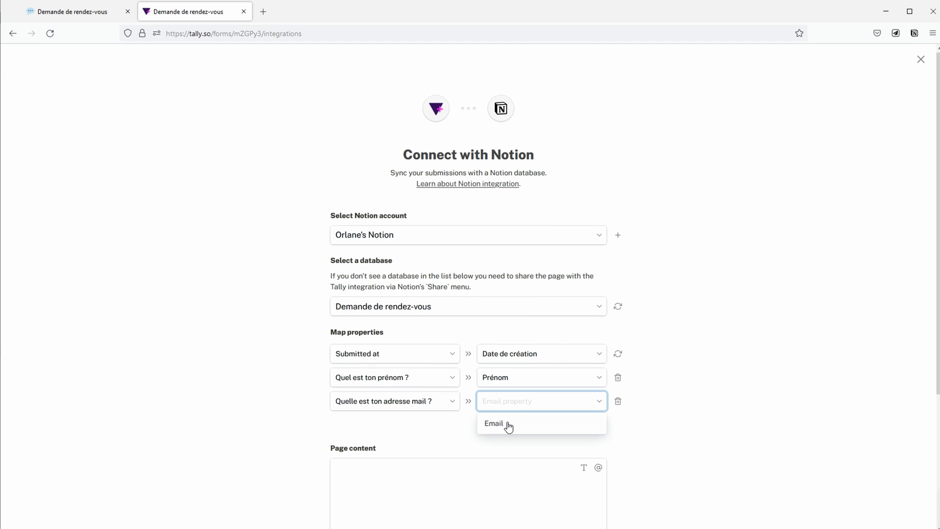
click(506, 425)
Step: Map the Premier rendez-vous answer to Premier RDV and Quel jour ? to Jour
click(551, 424)
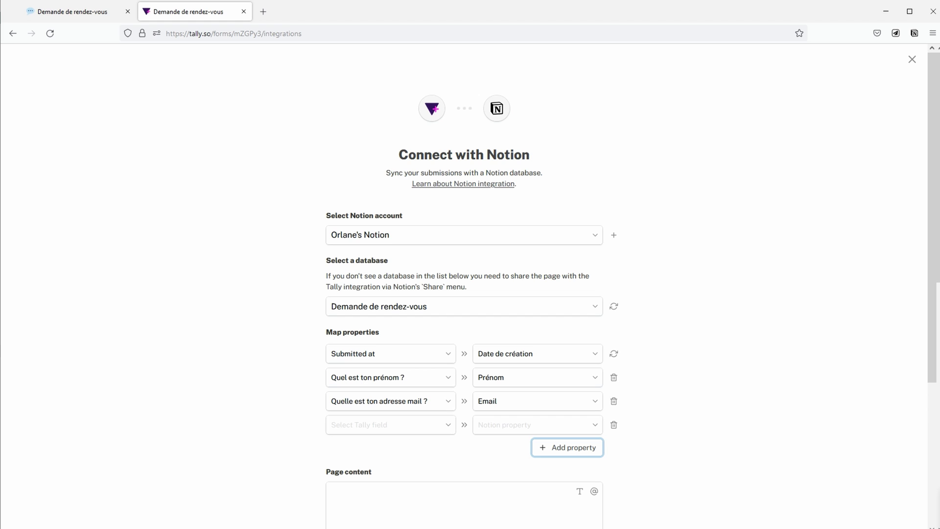
click(395, 426)
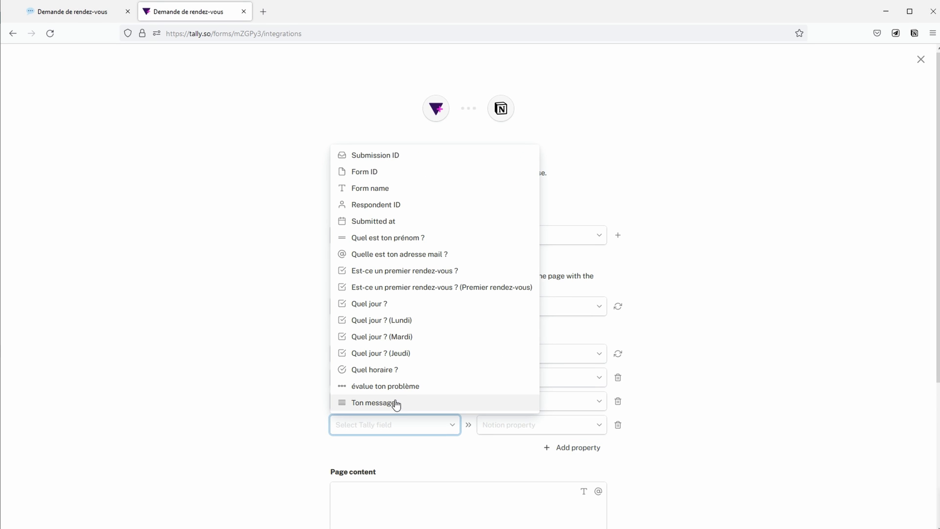
click(416, 287)
click(527, 424)
click(524, 446)
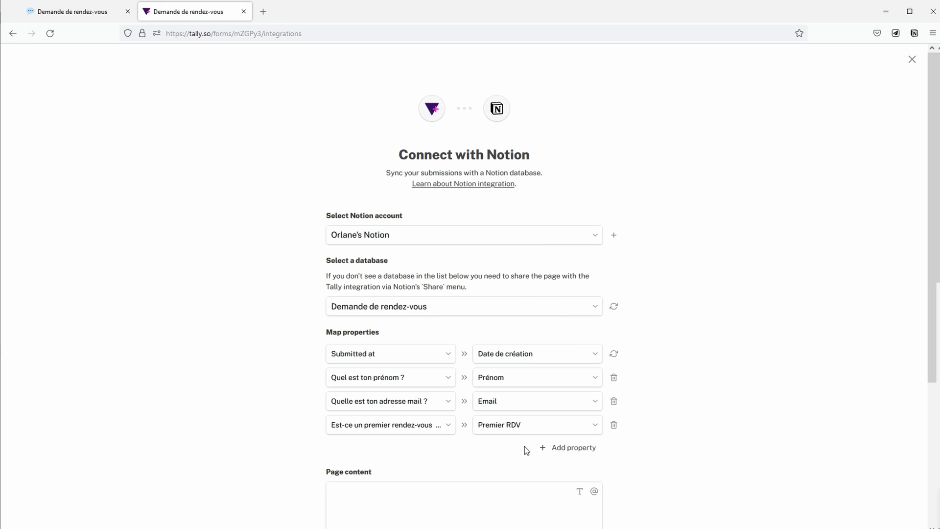
click(568, 448)
click(395, 448)
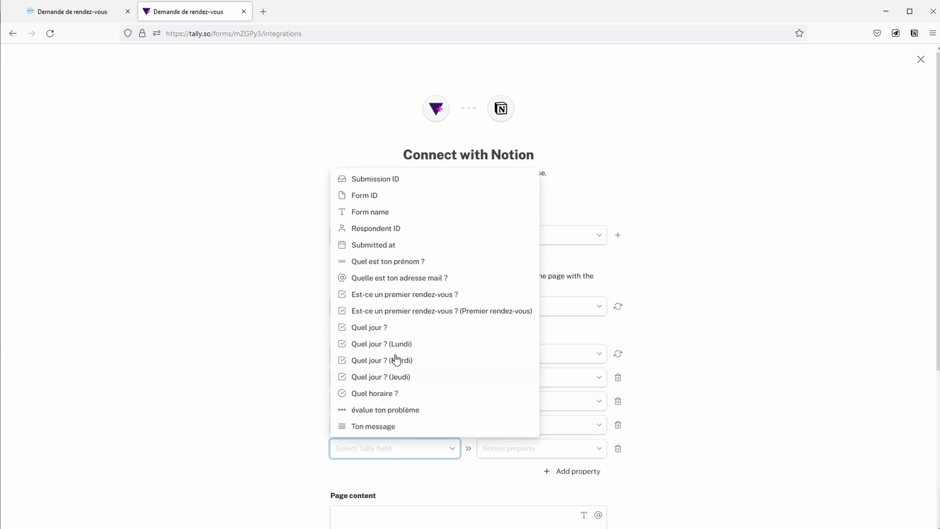
click(394, 327)
click(508, 448)
click(508, 473)
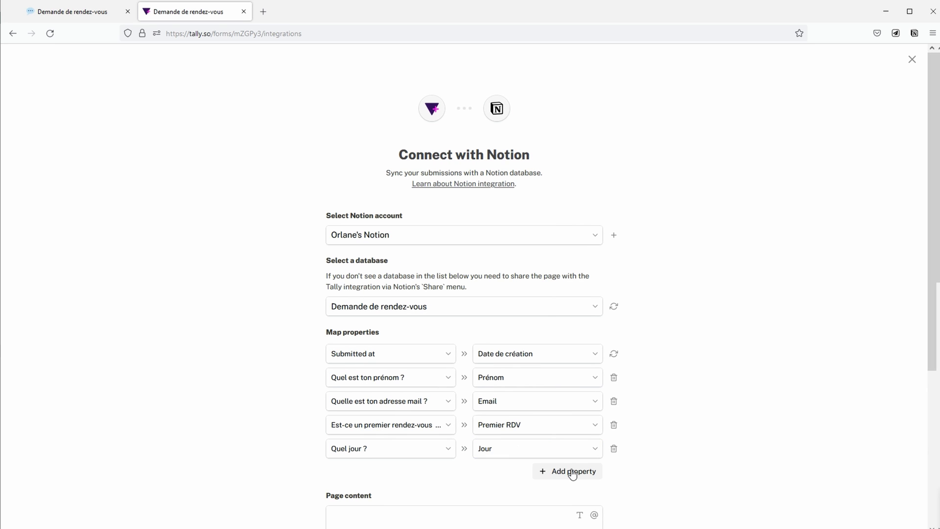
Step: Map Quel horaire ? to Horaire and évalue ton problème to Échelle problème
click(572, 473)
click(412, 477)
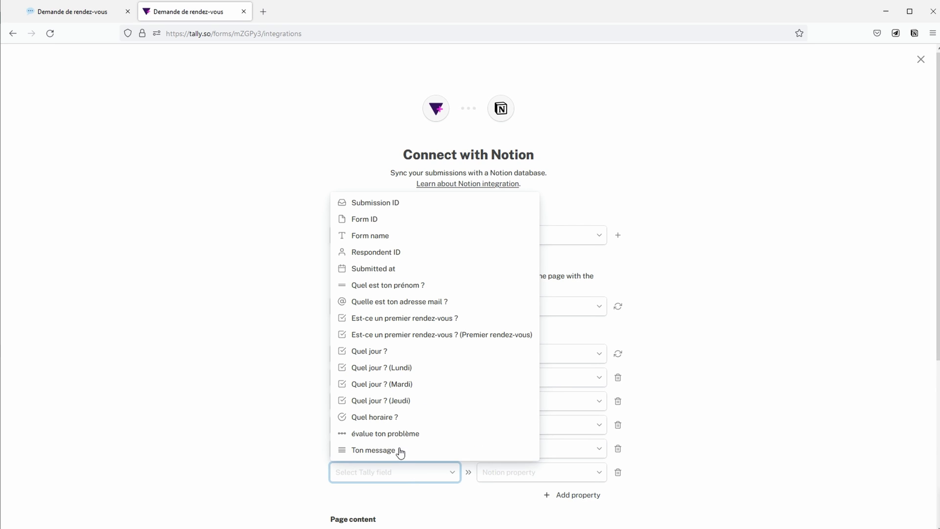
click(391, 419)
click(521, 473)
click(517, 496)
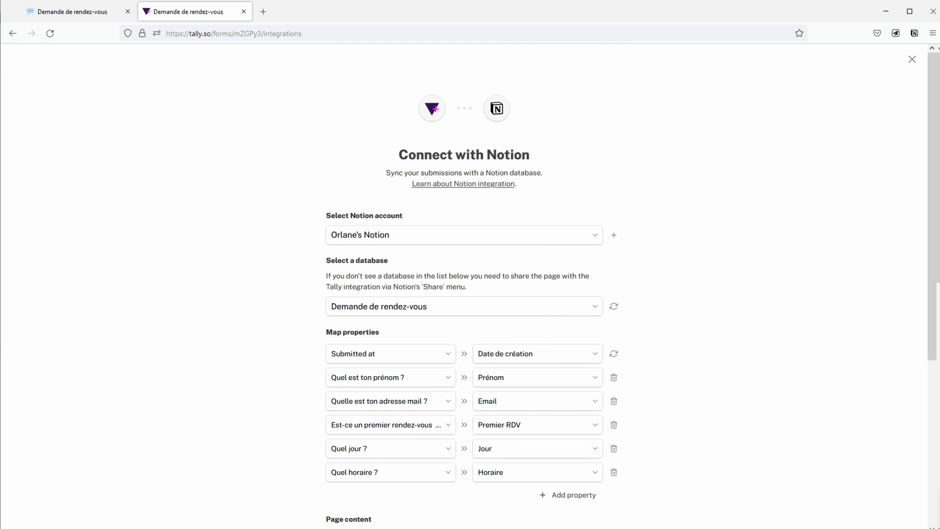
scroll(777, 450, down, 3)
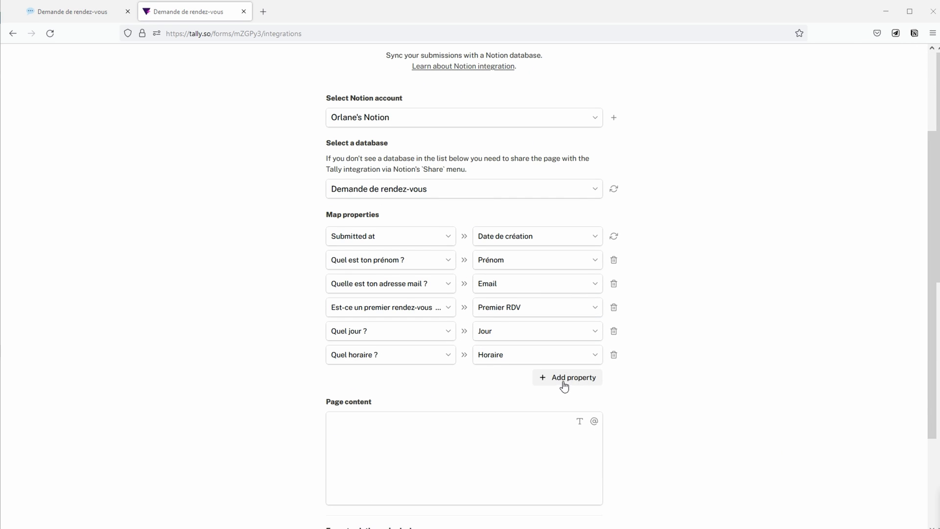
click(564, 377)
click(417, 380)
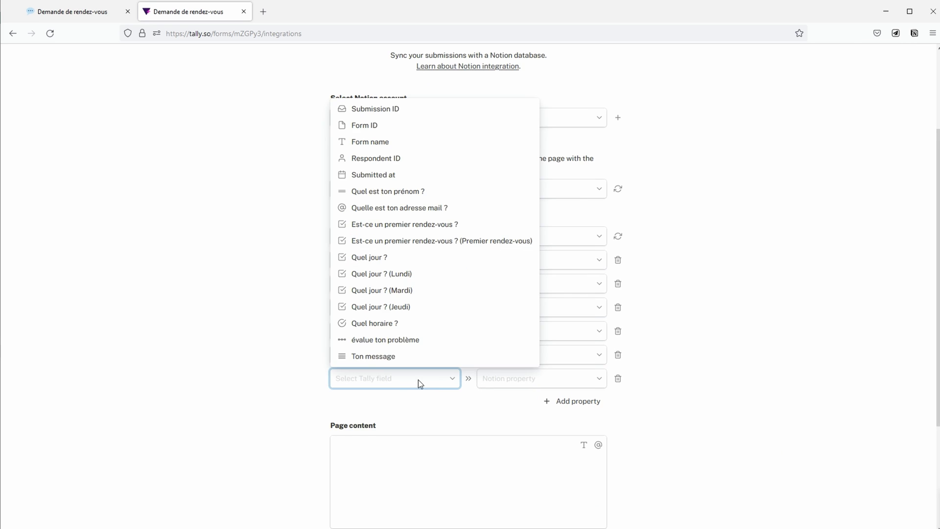
click(390, 342)
click(543, 385)
click(552, 400)
Step: Map Ton message to Message and save the Notion connection
click(555, 400)
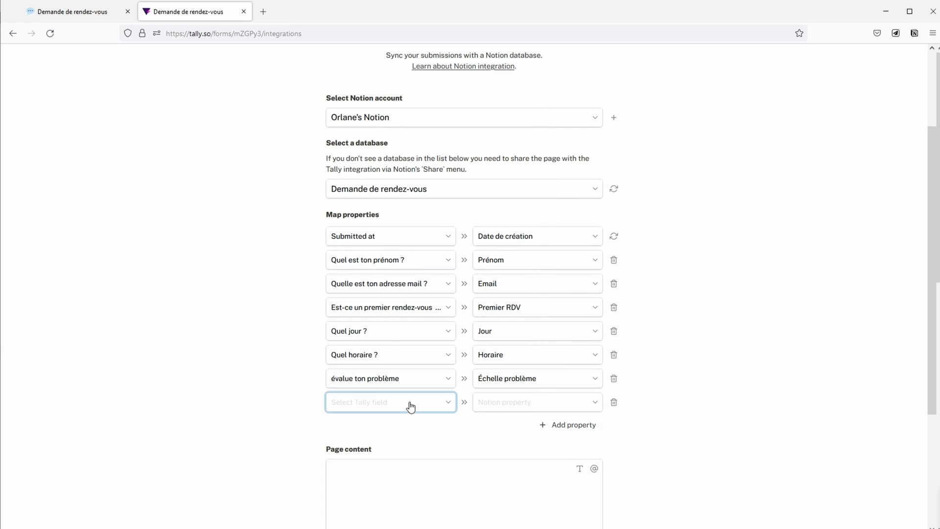
click(410, 407)
click(371, 381)
click(528, 405)
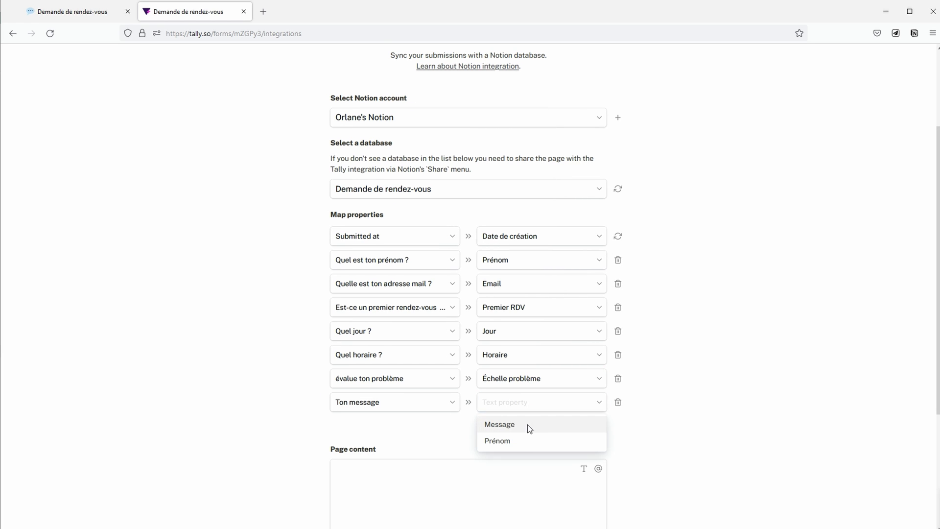
click(527, 425)
scroll(631, 431, down, 4)
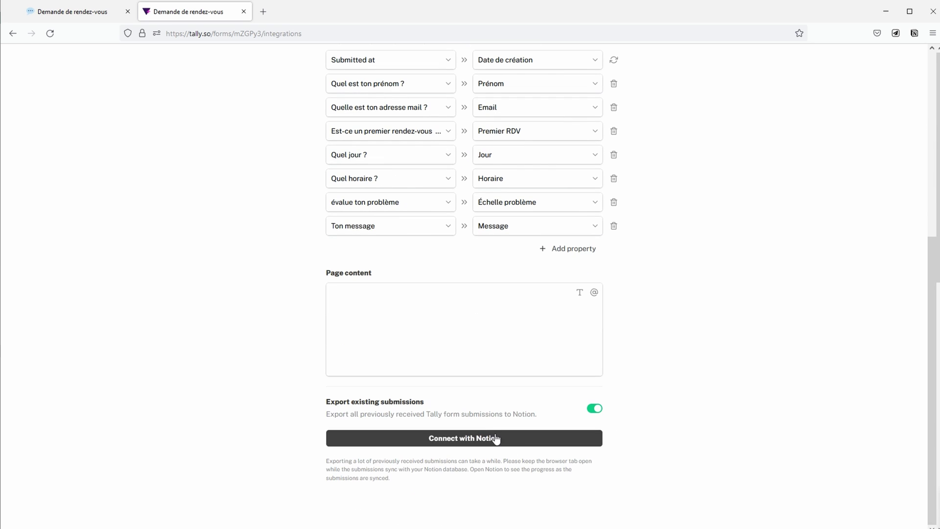
click(483, 438)
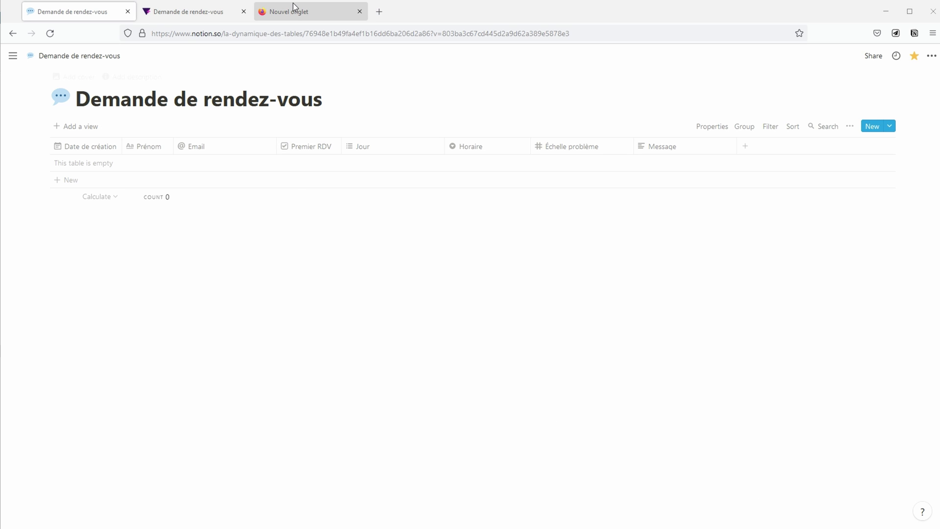
Step: Paste the form's tally.so/r/mZGPy3 link into a new browser tab's address bar
click(294, 6)
text(https://tally.so/r/mZGPy3)
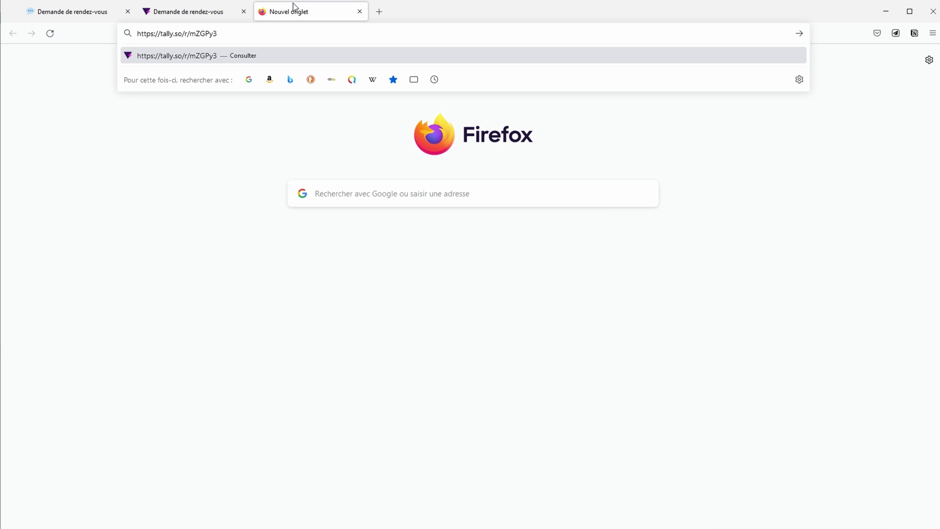
Step: Load the public form and enter a test first name and e-mail address
key(Return)
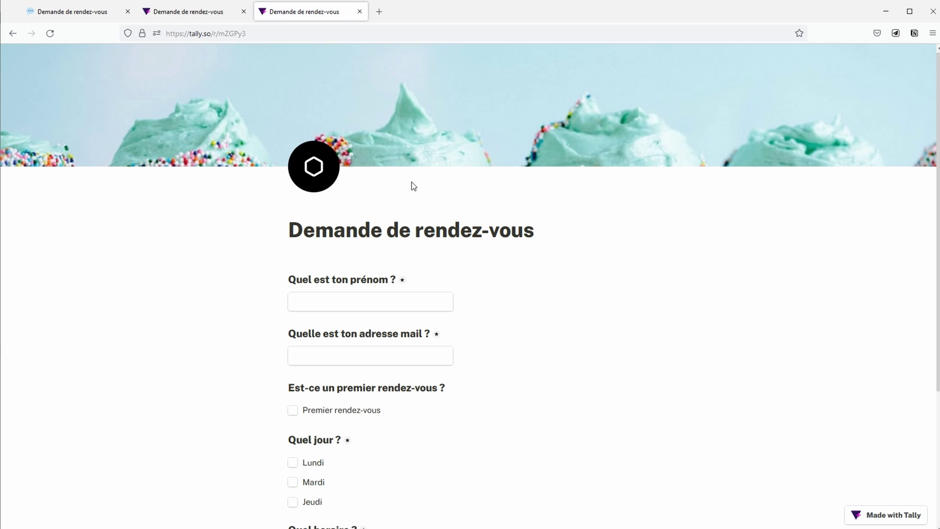
click(379, 308)
text(Orlane)
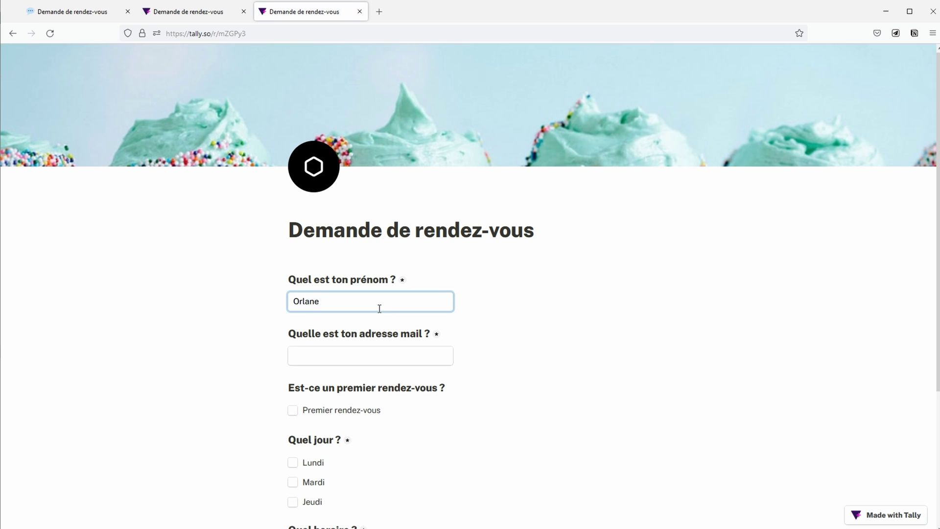
key(Tab)
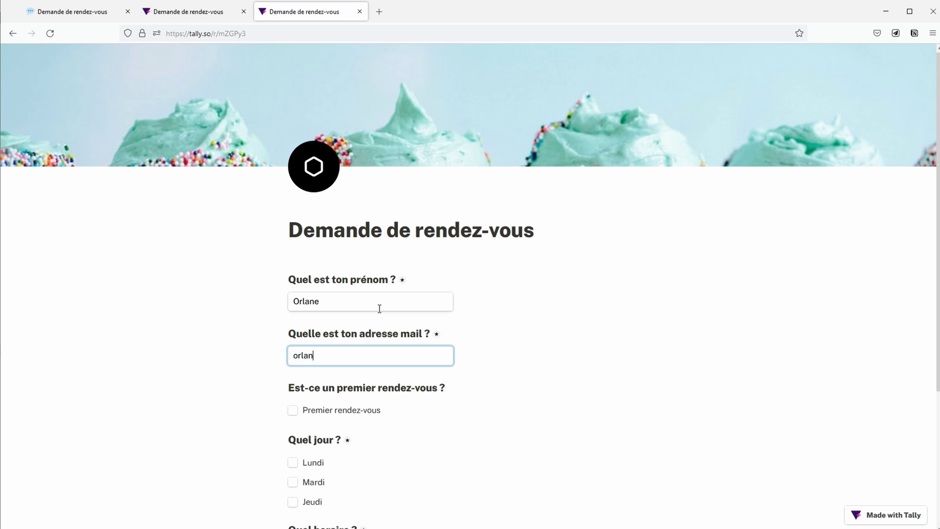
key(Tab)
Step: Choose days Mardi and Jeudi, leave first appointment unticked, pick 10:00, and go to page two
click(293, 410)
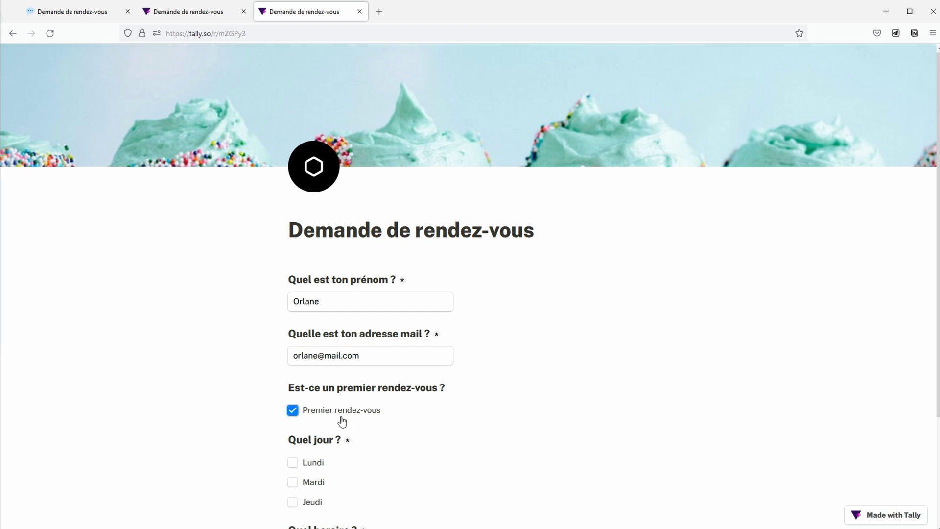
scroll(458, 411, down, 2)
click(318, 381)
click(311, 398)
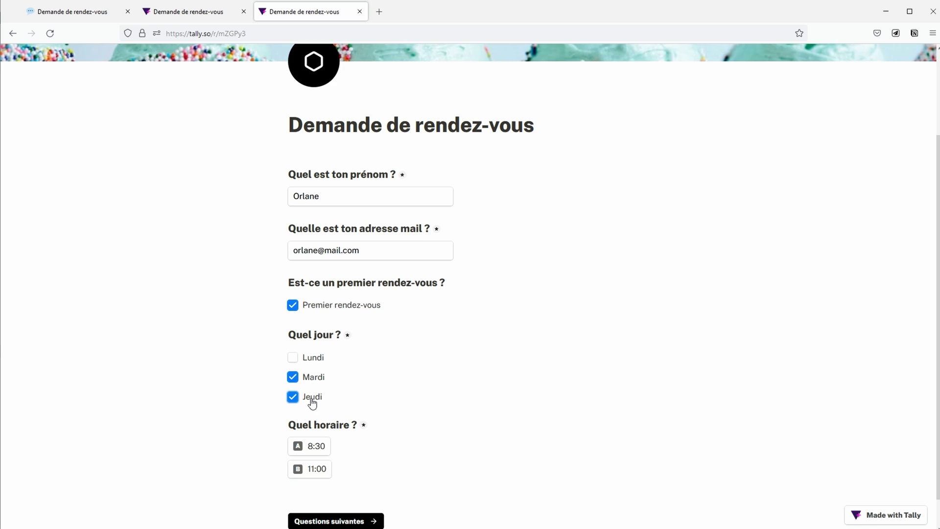
scroll(491, 357, down, 1)
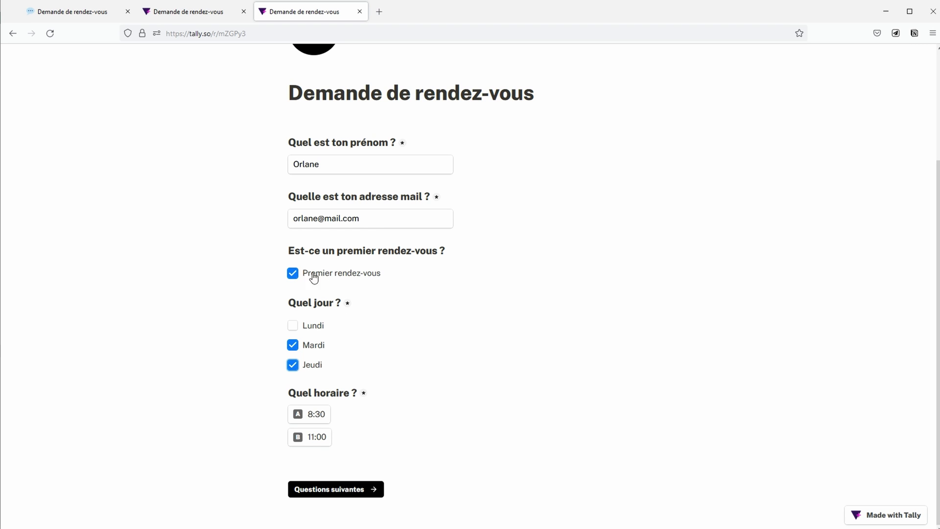
click(295, 275)
scroll(639, 322, down, 2)
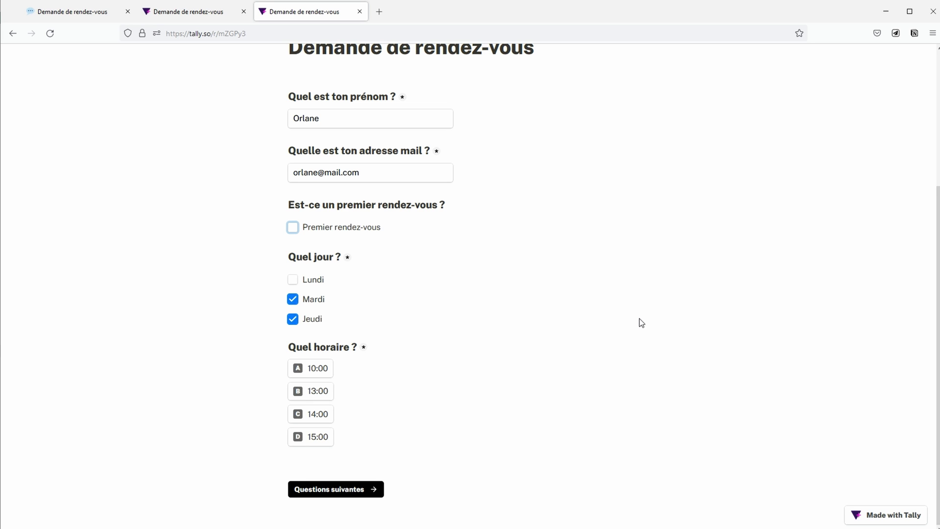
click(329, 374)
click(367, 489)
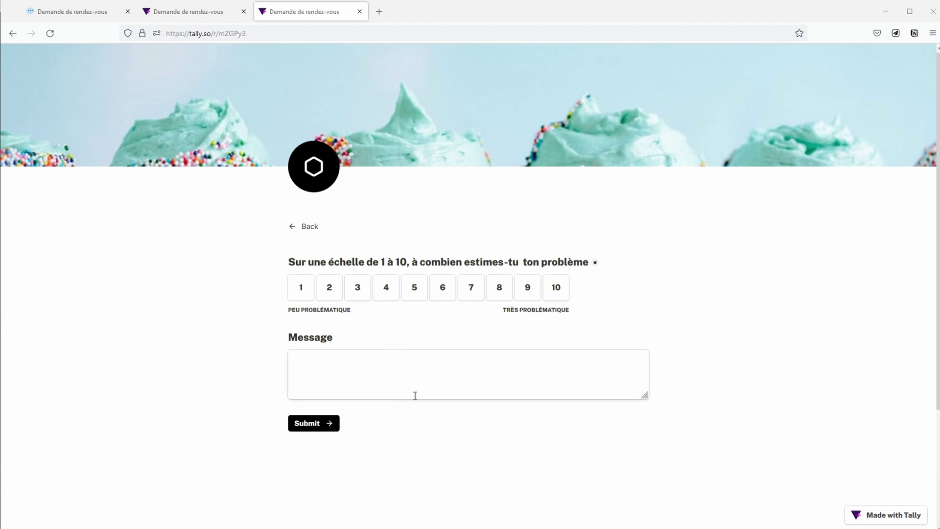
Step: Rate the problem 8, write 'J'aimerais apprendre à connecter Tally à Notion', and submit
click(504, 294)
click(436, 369)
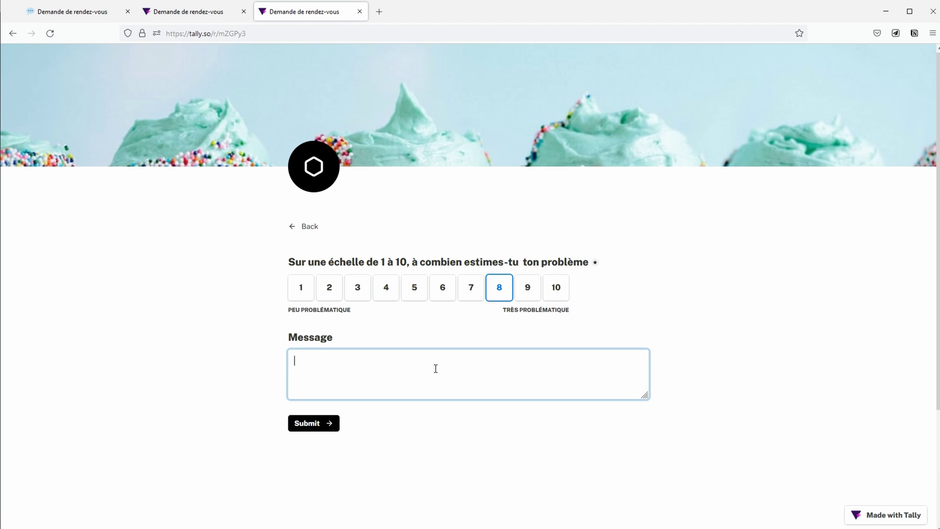
text(J'aimerais apprendre à)
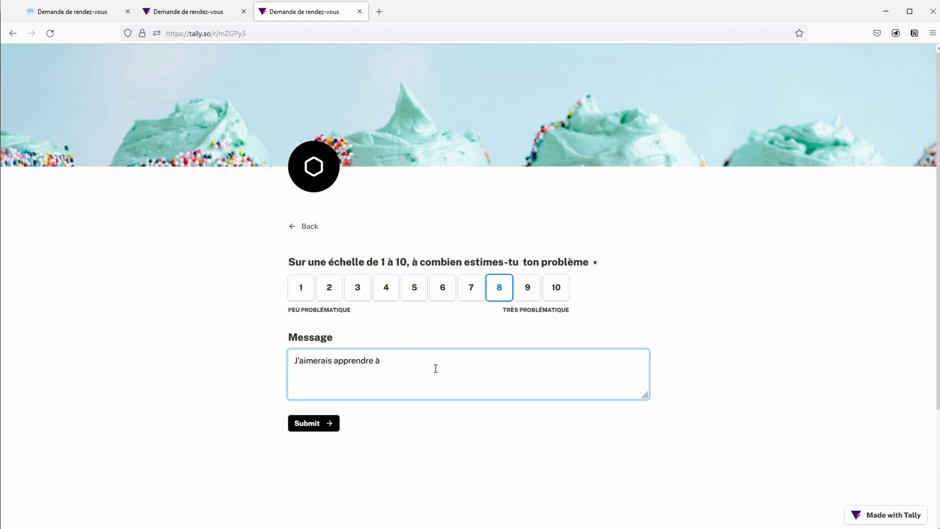
text( connecter Tally à Notion)
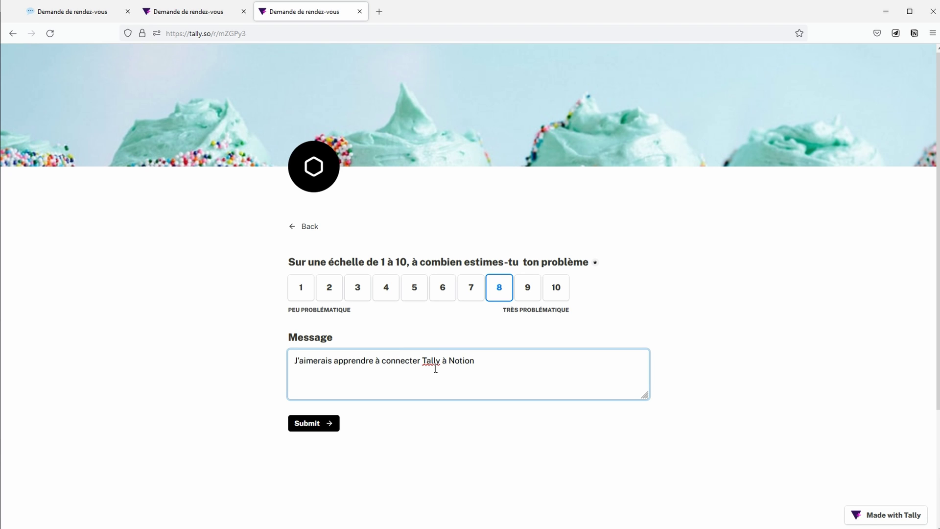
click(308, 428)
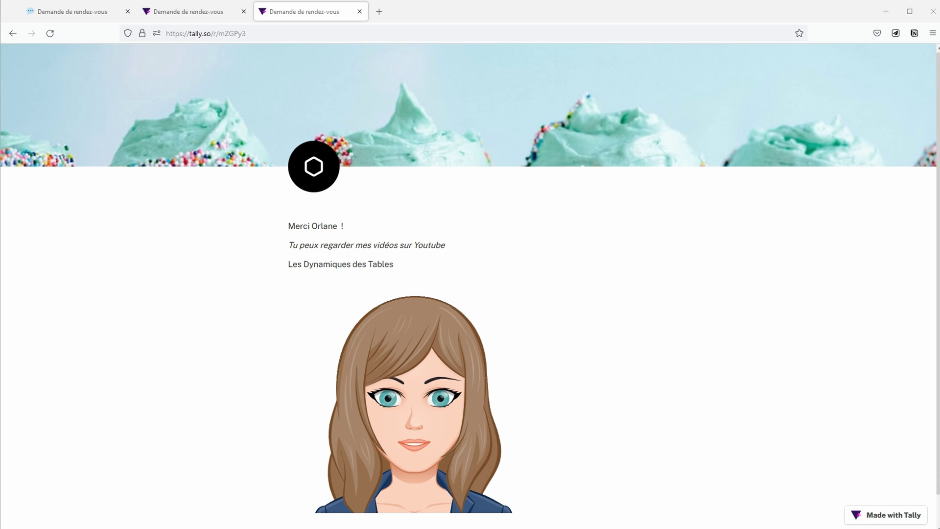
Step: Check the new response row in Notion and view the sharing settings listing the Tally integration
key(ctrl+Tab)
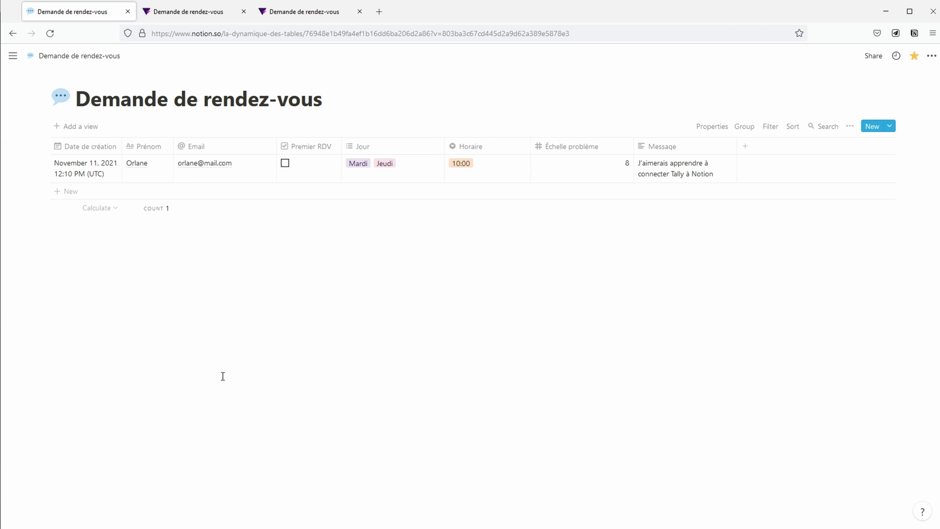
click(871, 59)
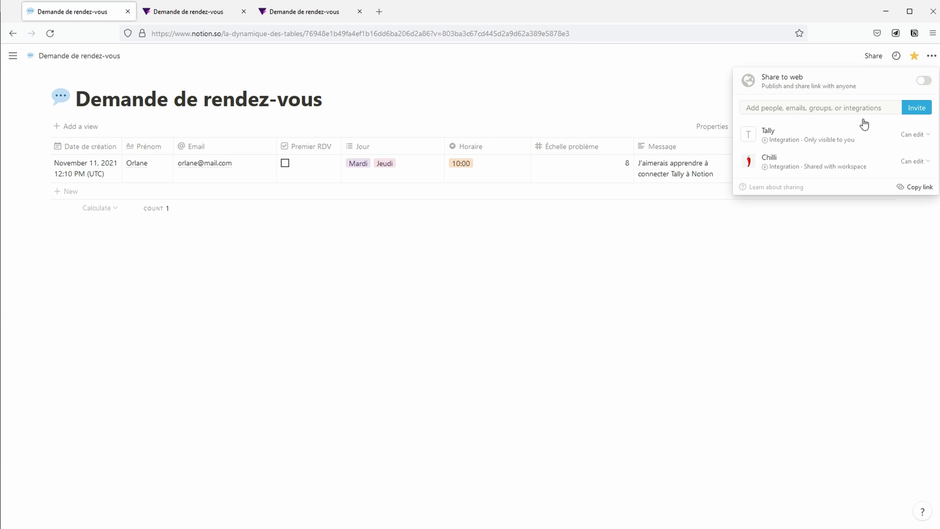
mouse_move(823, 147)
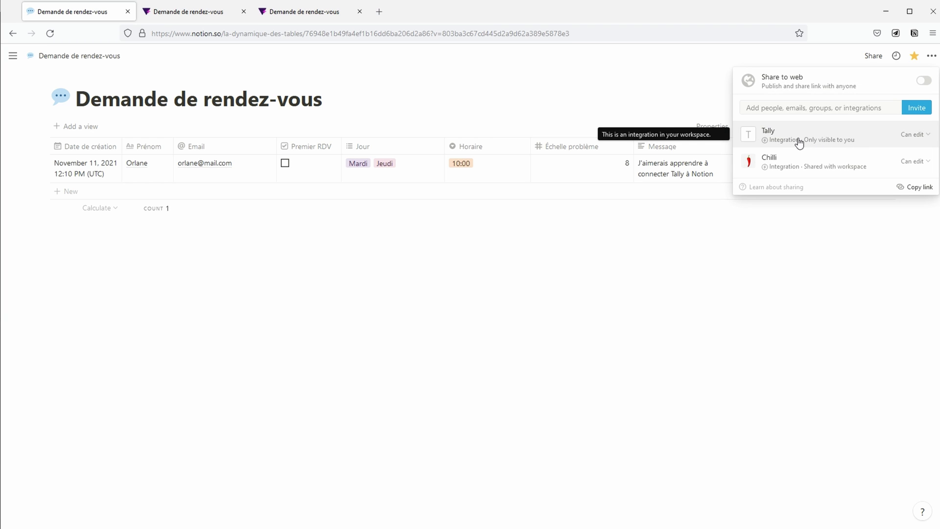